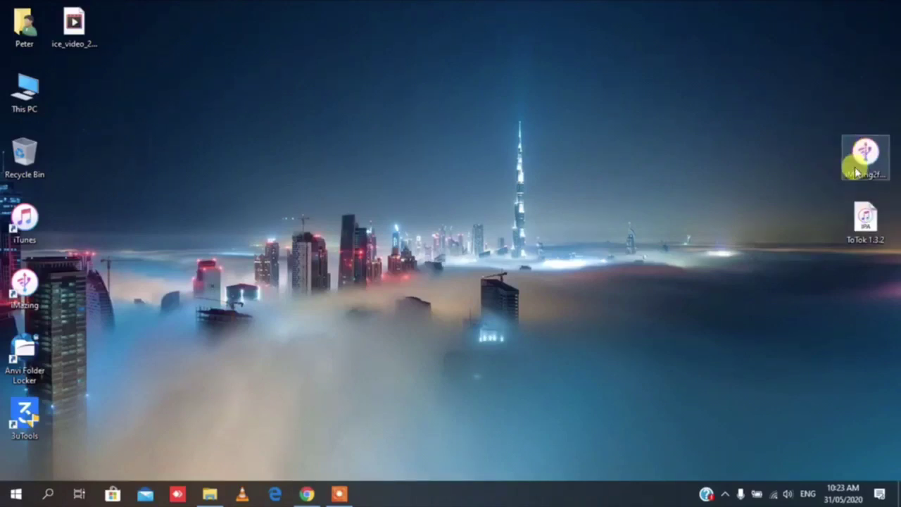
pyautogui.click(866, 152)
pyautogui.click(864, 221)
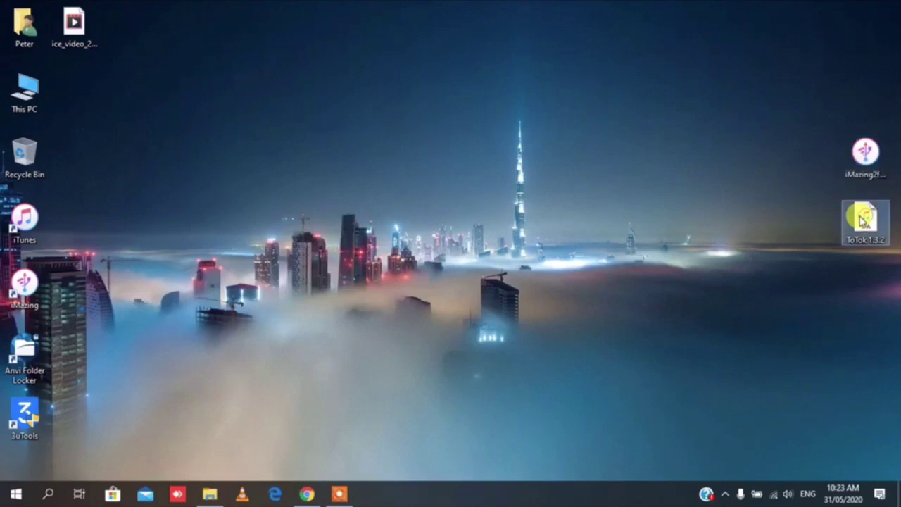
pyautogui.click(852, 313)
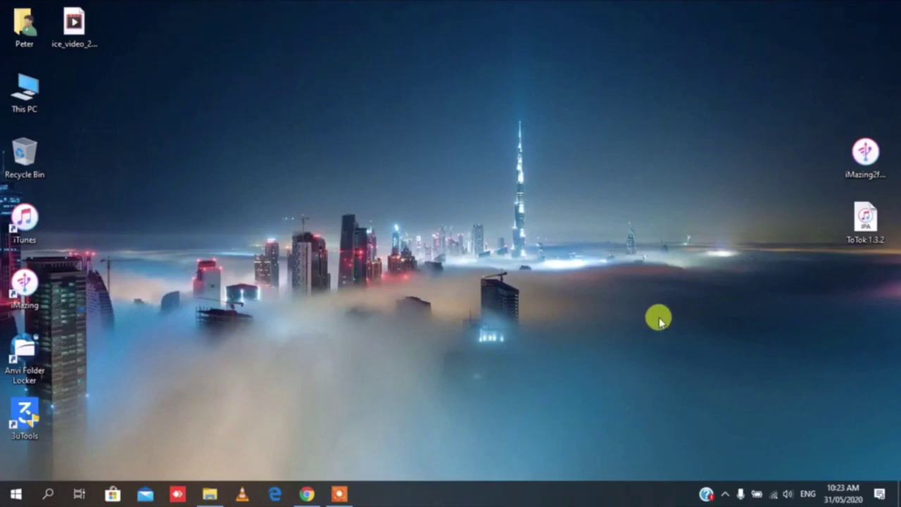
pyautogui.rightClick(819, 290)
pyautogui.click(790, 326)
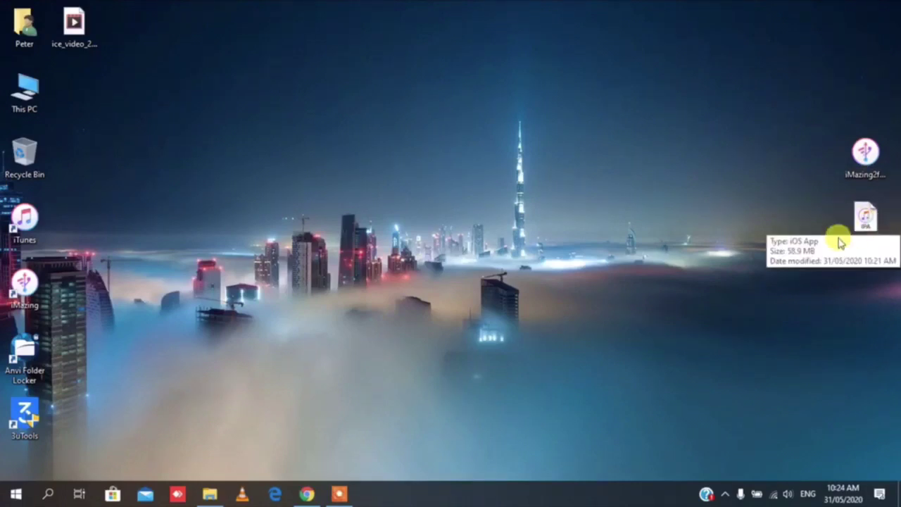
# Step: Compress the ToTok 1.3.2 IPA file into ToTok 1.3.2.rar and move the archive icon above the iMazing installer on the desktop
pyautogui.rightClick(871, 224)
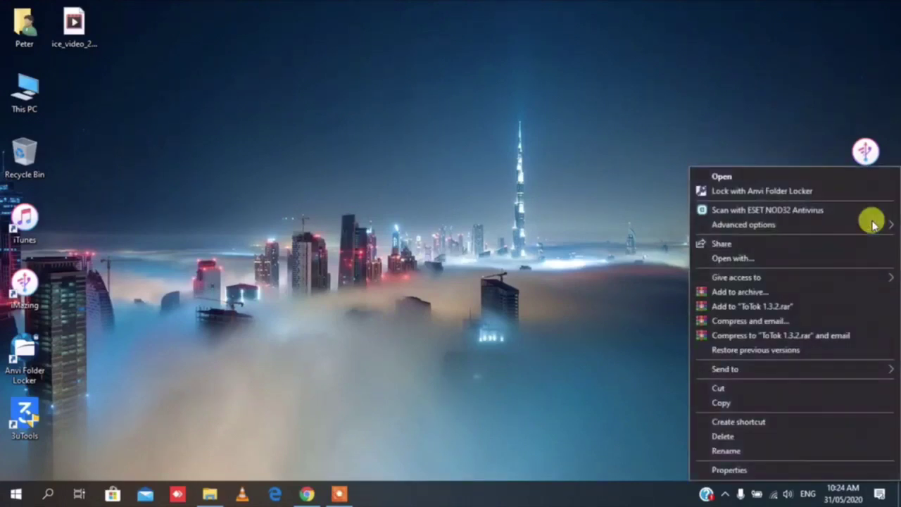
pyautogui.click(781, 308)
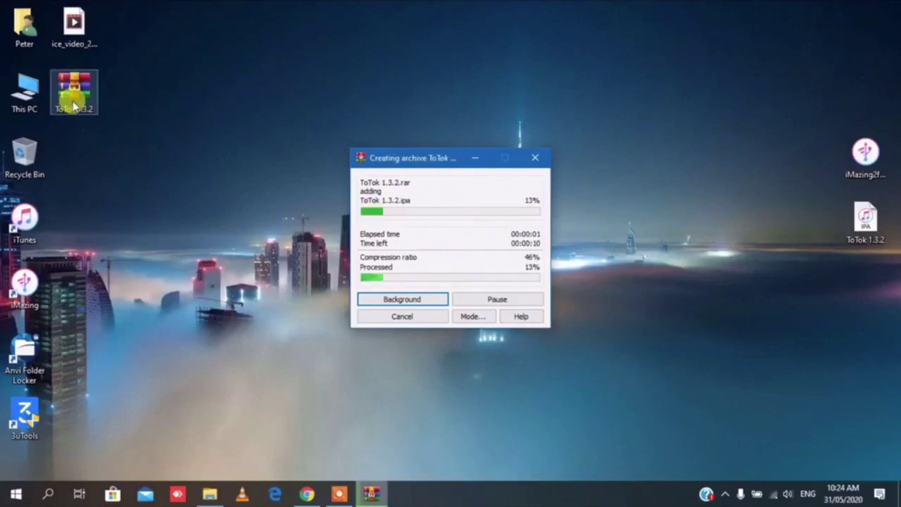
pyautogui.moveTo(74, 104); pyautogui.dragTo(857, 84)
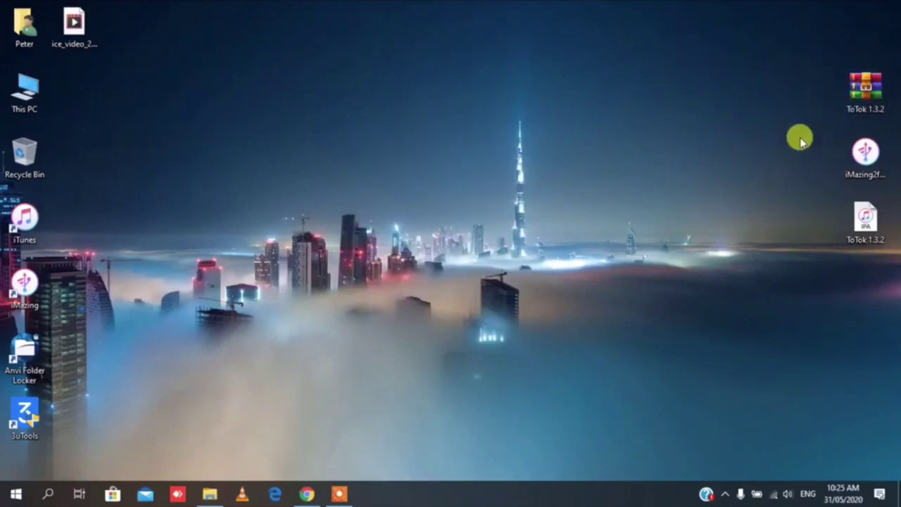
# Step: Open the ToTok 1.3.2.rar archive and view the contents of the ToTok 1.3.2.ipa inside it
pyautogui.click(865, 97)
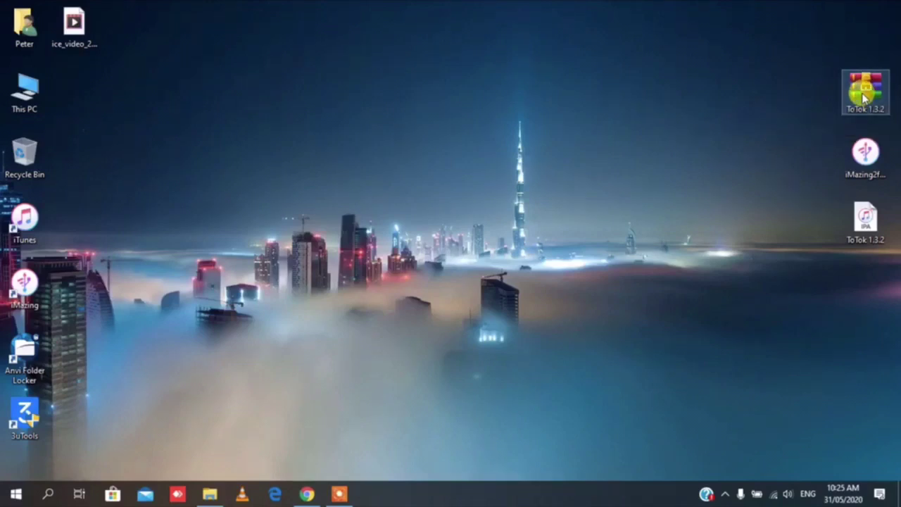
pyautogui.doubleClick(865, 98)
pyautogui.moveTo(333, 133); pyautogui.dragTo(536, 44)
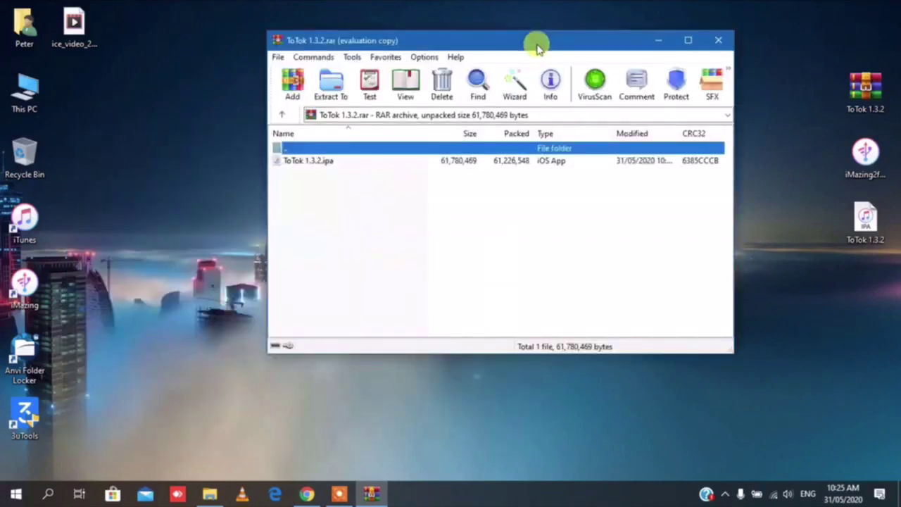
pyautogui.click(302, 203)
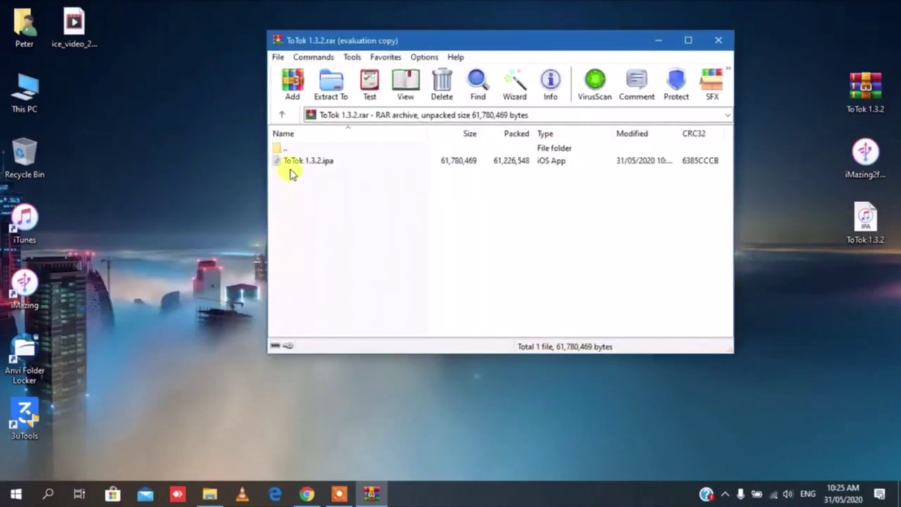
pyautogui.click(330, 163)
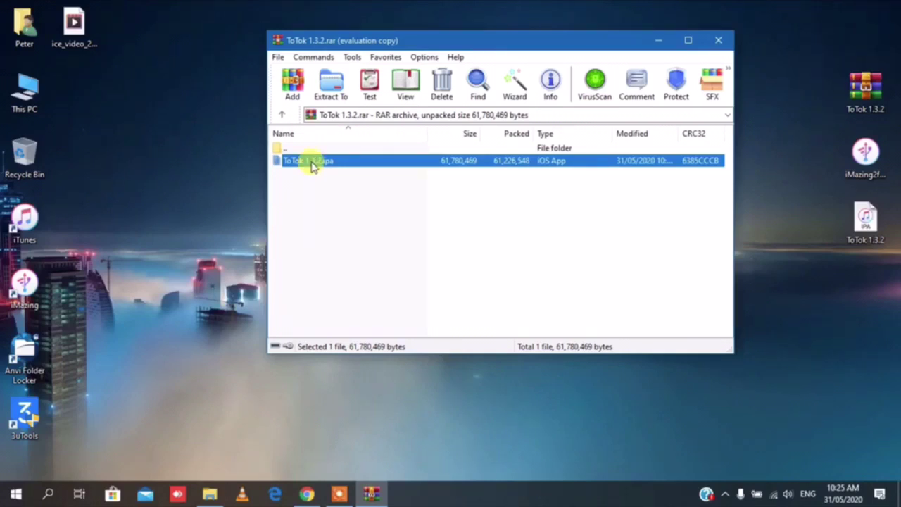
pyautogui.click(405, 88)
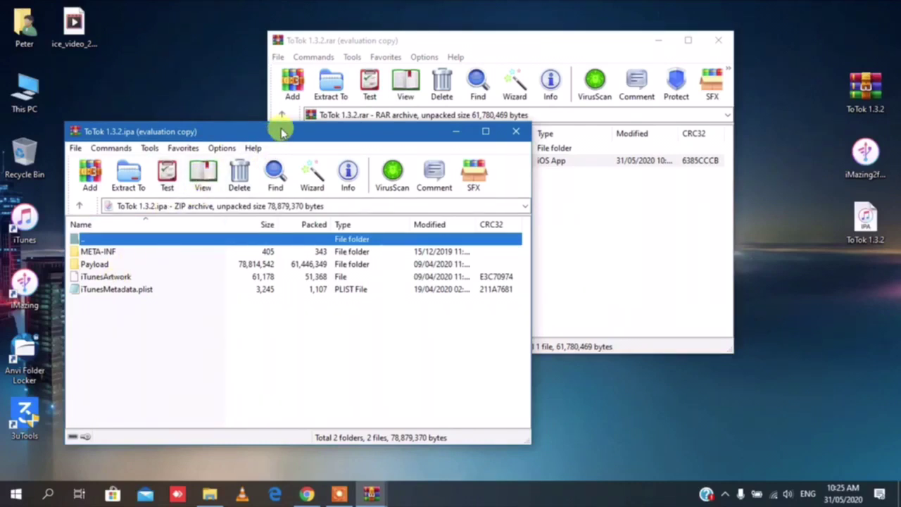
pyautogui.moveTo(283, 127); pyautogui.dragTo(468, 145)
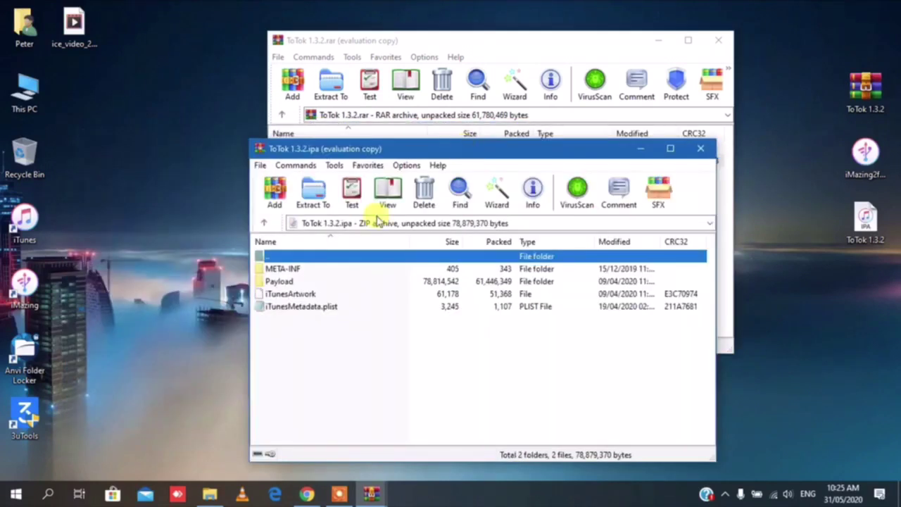
# Step: Extract iTunesMetadata.plist from the ToTok 1.3.2.ipa archive to the desktop
pyautogui.click(292, 308)
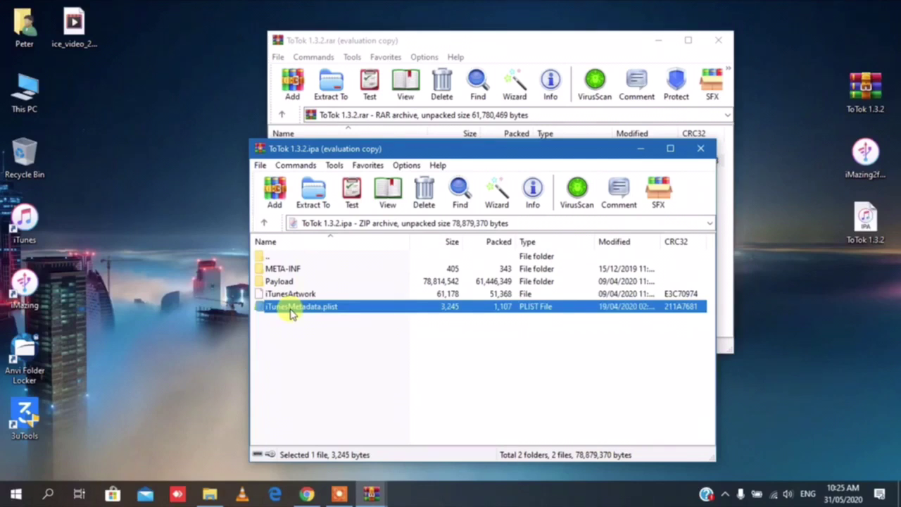
pyautogui.click(272, 331)
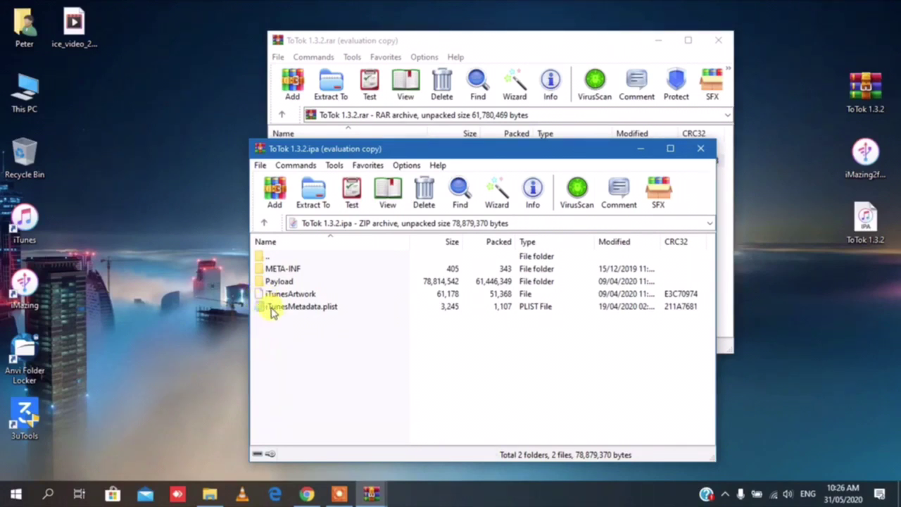
pyautogui.click(273, 313)
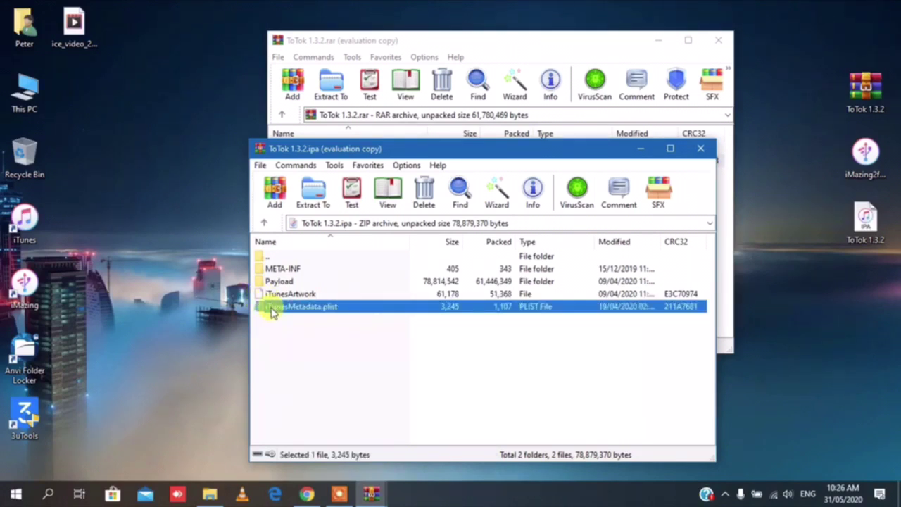
pyautogui.moveTo(273, 313); pyautogui.dragTo(164, 215)
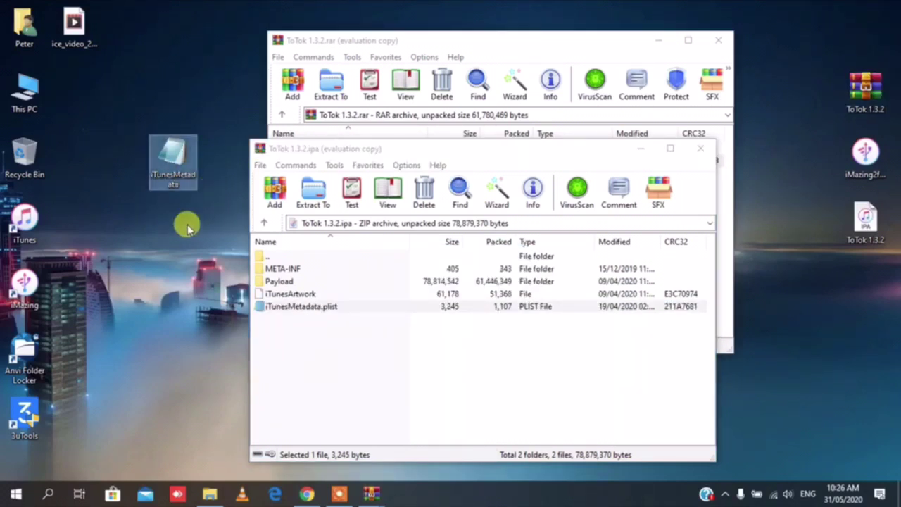
# Step: Open the extracted iTunesMetadata file in Notepad without making it the default for .plist files, and close and reopen it once
pyautogui.rightClick(175, 162)
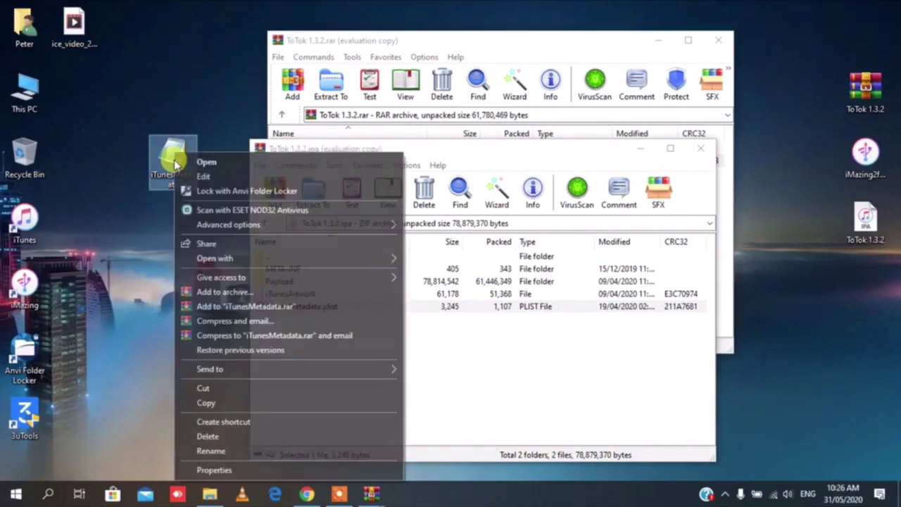
pyautogui.moveTo(342, 258)
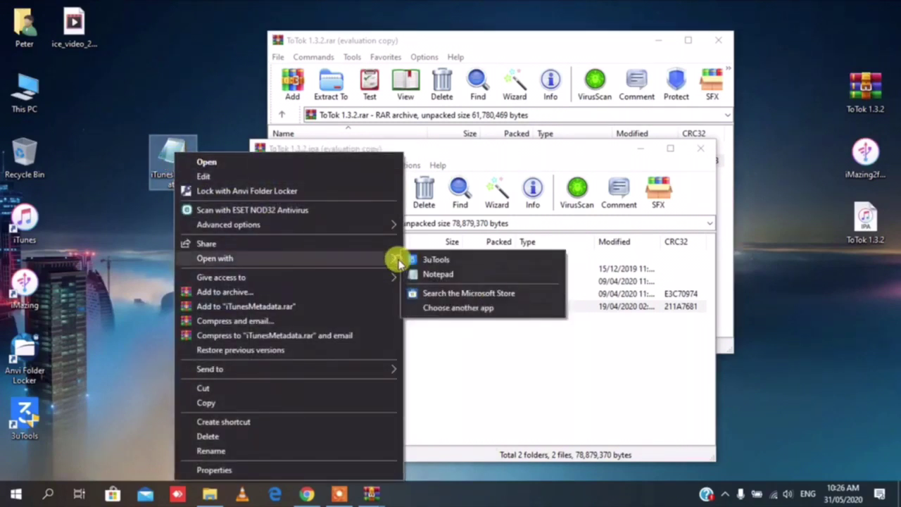
pyautogui.click(439, 308)
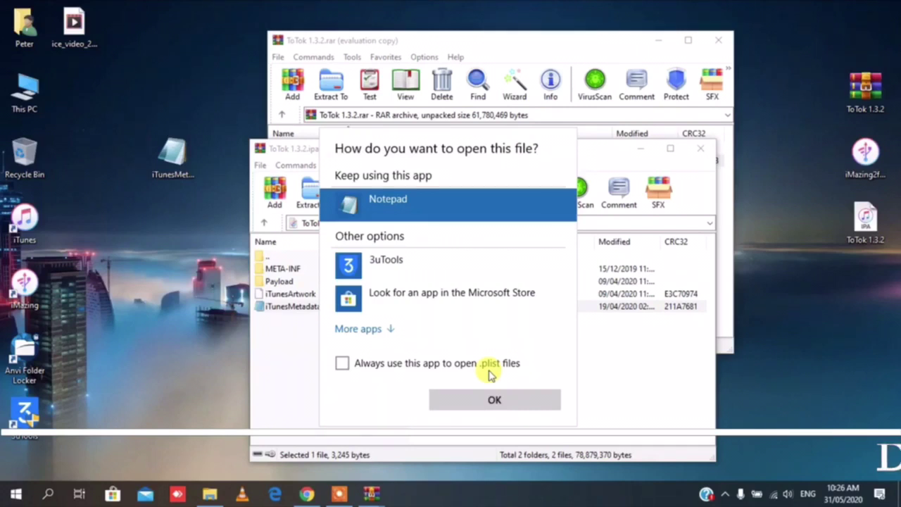
pyautogui.click(342, 364)
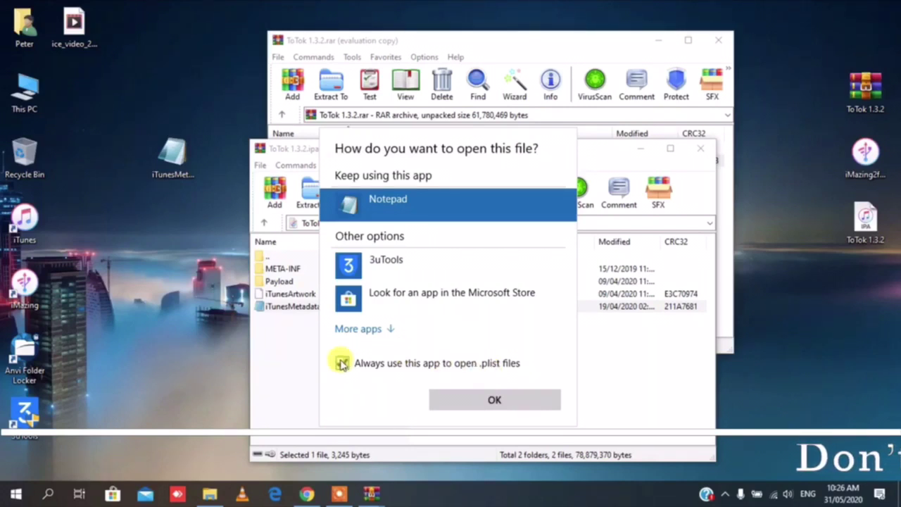
pyautogui.click(342, 363)
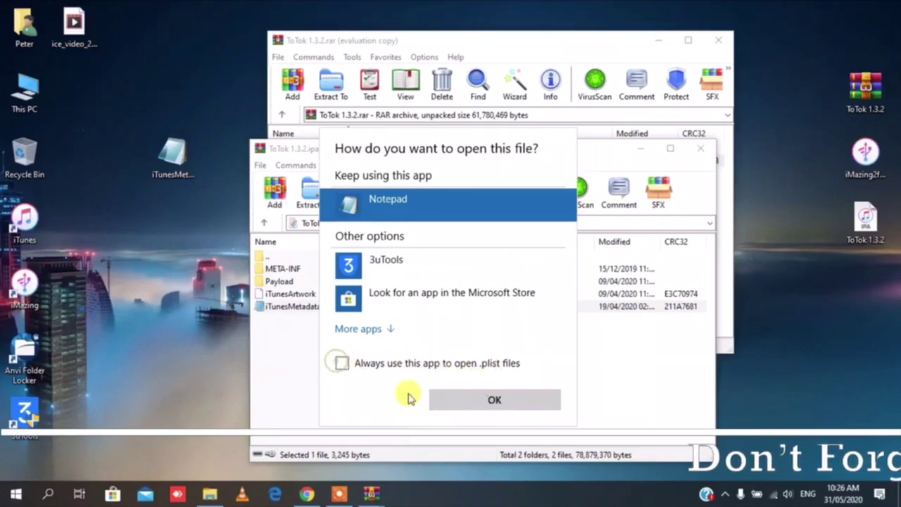
pyautogui.click(453, 401)
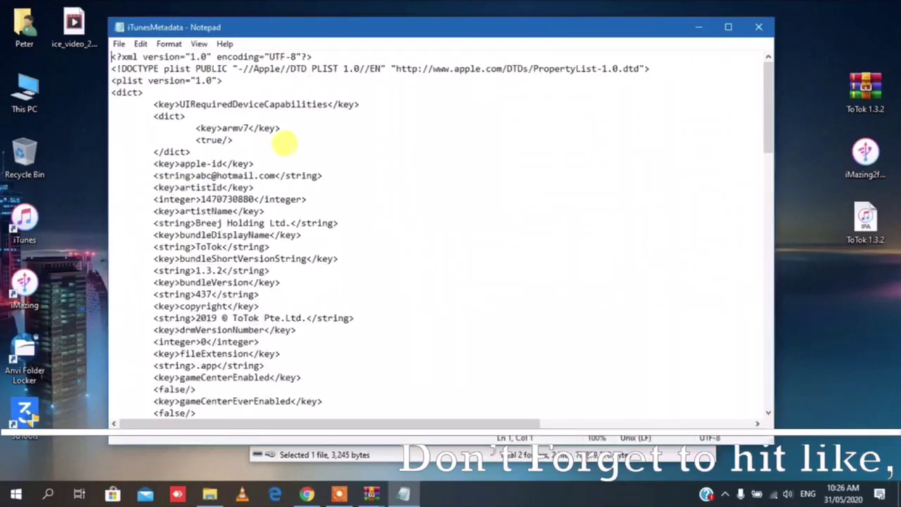
pyautogui.click(759, 26)
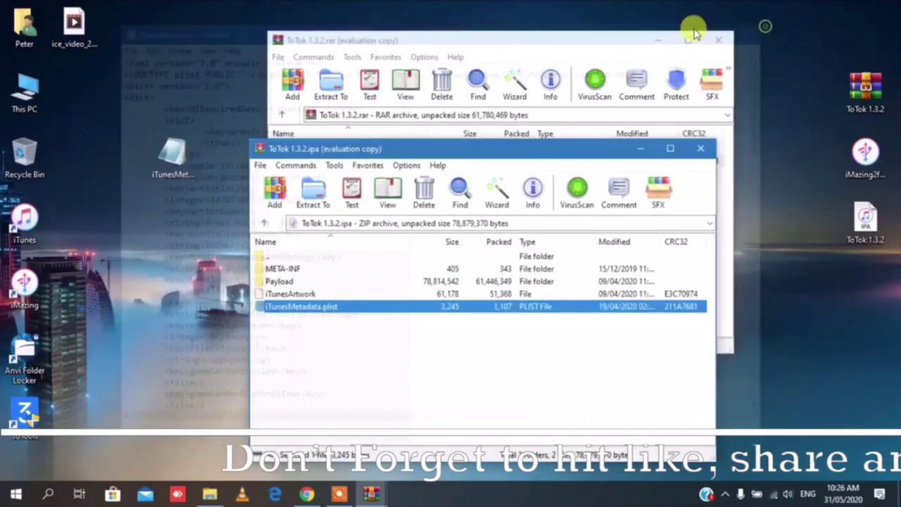
pyautogui.doubleClick(179, 151)
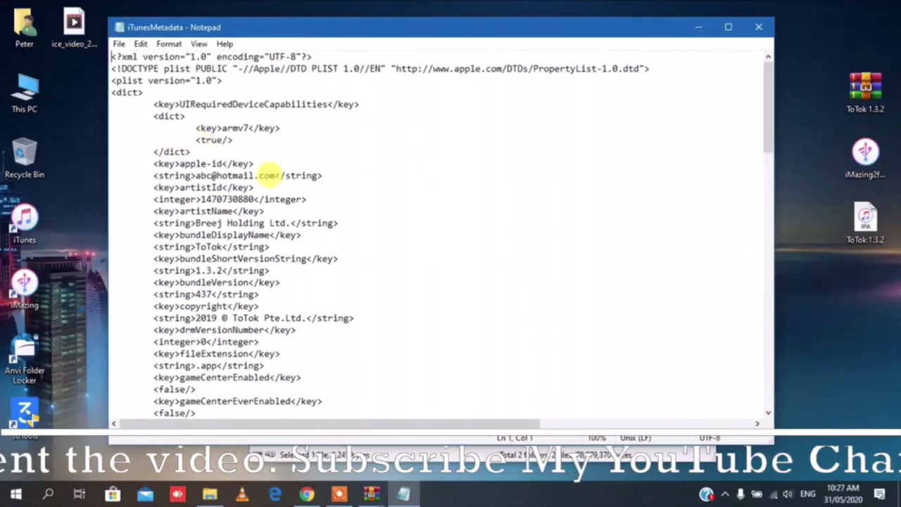
# Step: Examine the e-mail address entries under the apple-id and userName keys in the iTunesMetadata file
pyautogui.moveTo(276, 175); pyautogui.dragTo(196, 174)
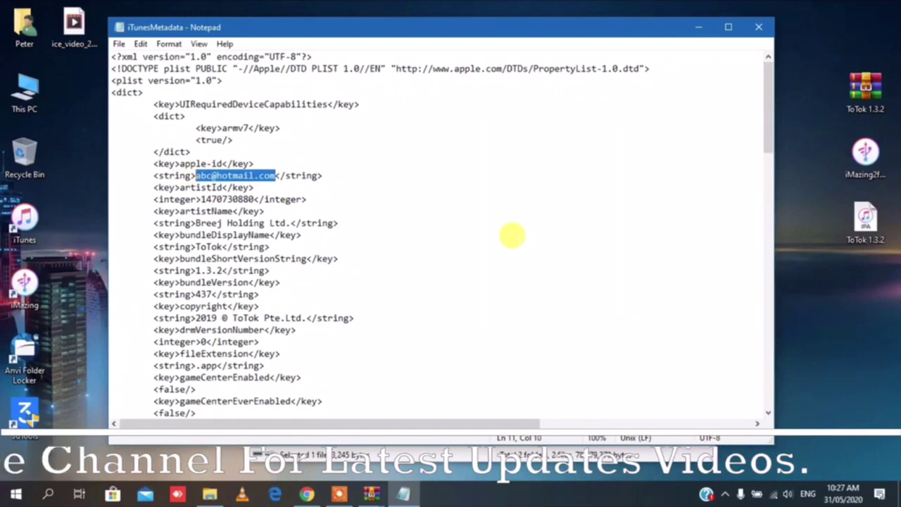
pyautogui.moveTo(512, 236); pyautogui.dragTo(768, 140)
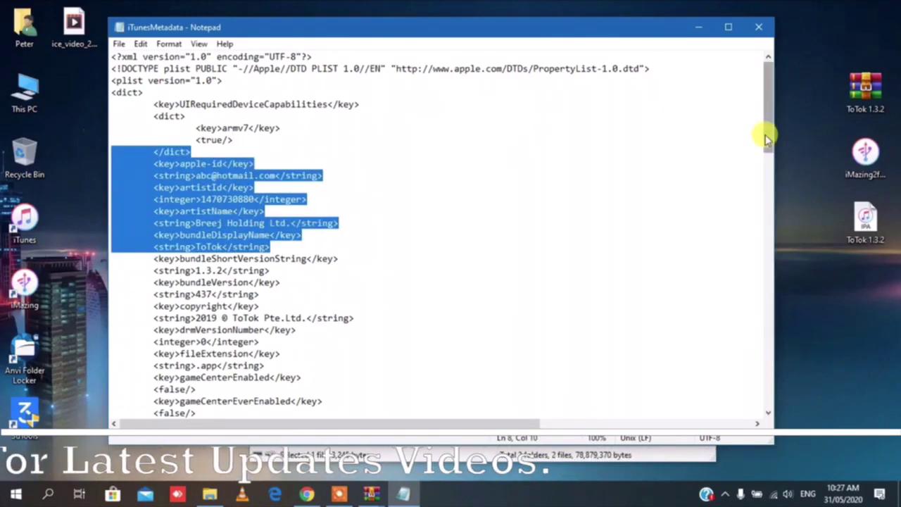
pyautogui.click(718, 147)
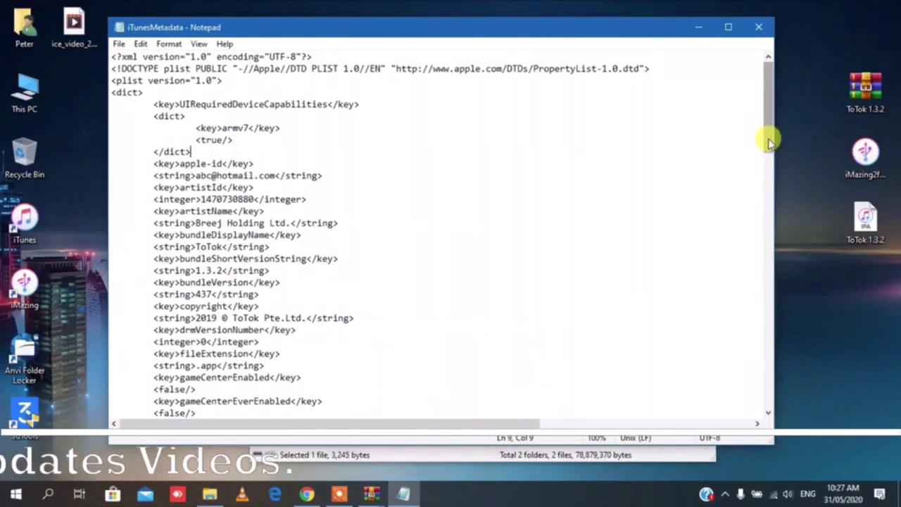
pyautogui.moveTo(769, 141); pyautogui.dragTo(744, 389)
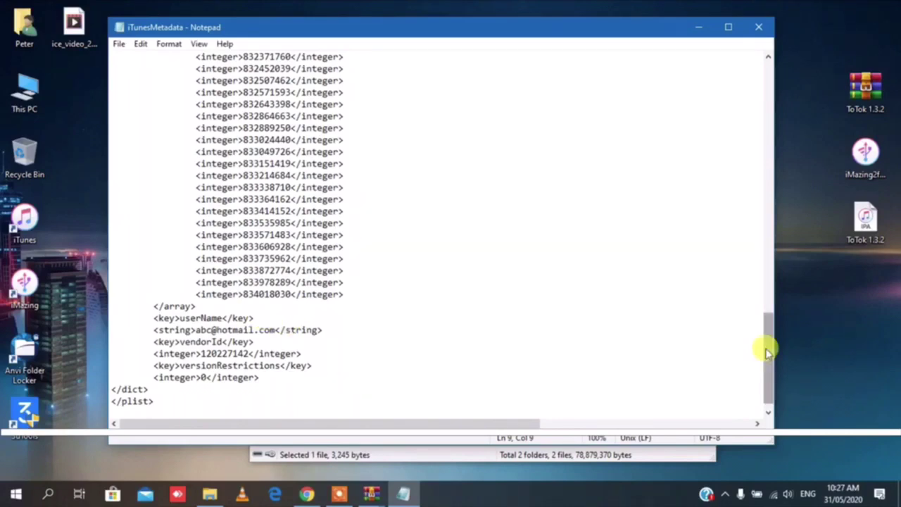
pyautogui.moveTo(767, 352); pyautogui.dragTo(766, 70)
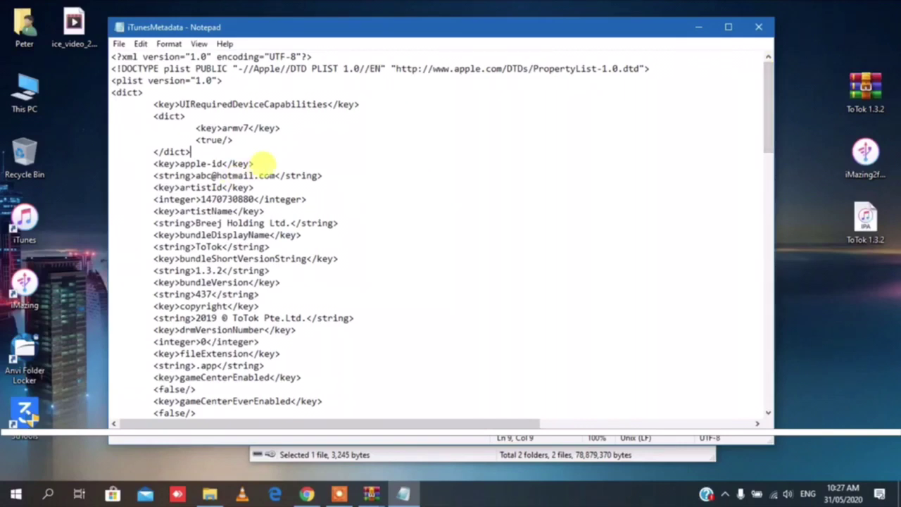
pyautogui.moveTo(275, 175); pyautogui.dragTo(196, 175)
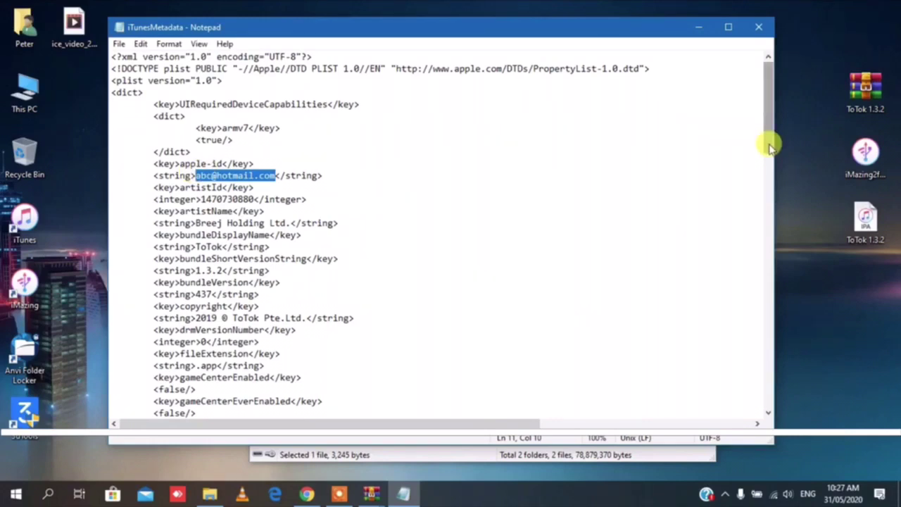
pyautogui.moveTo(770, 146); pyautogui.dragTo(758, 429)
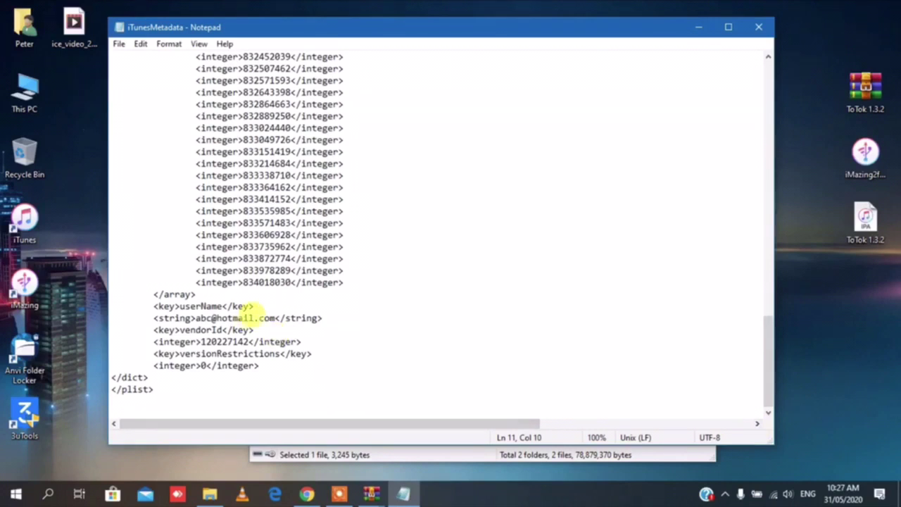
pyautogui.moveTo(275, 318); pyautogui.dragTo(188, 310)
pyautogui.click(470, 289)
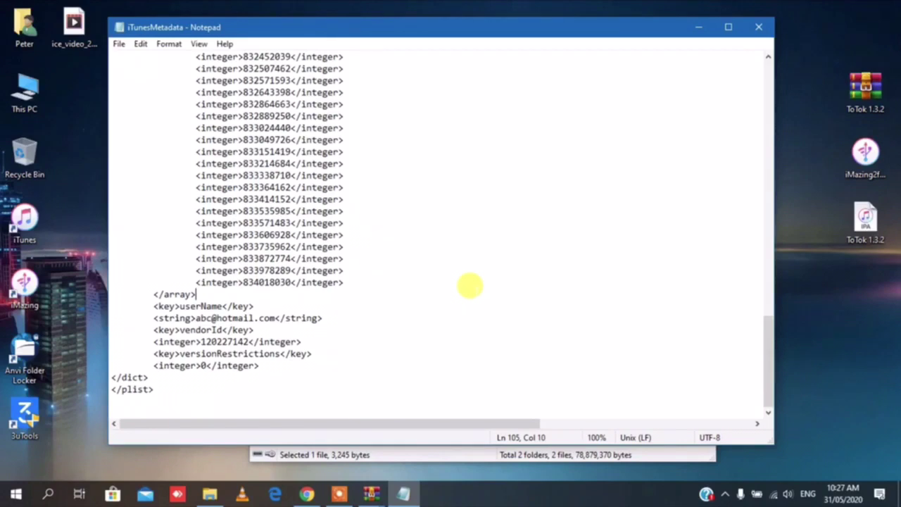
# Step: Replace the e-mail addresses under both the apple-id and userName keys with your own Apple ID e-mail
pyautogui.moveTo(766, 388); pyautogui.dragTo(770, 63)
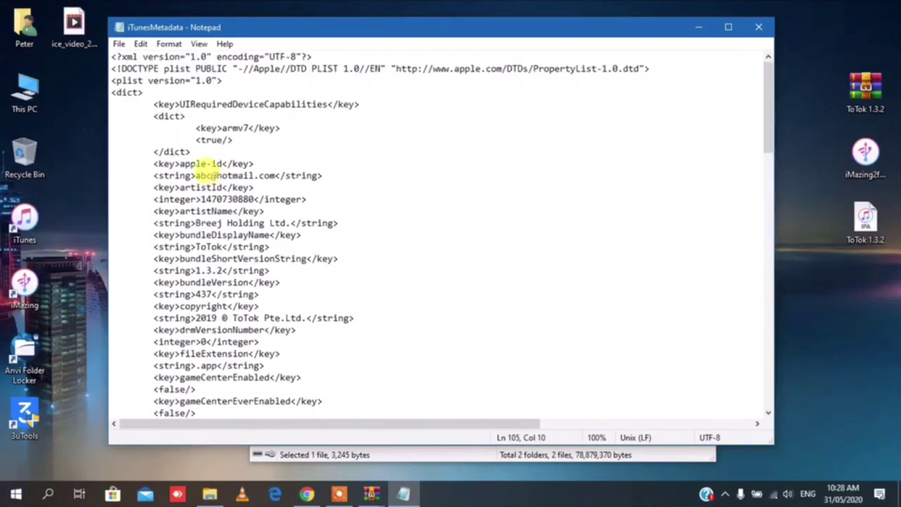
pyautogui.click(213, 176)
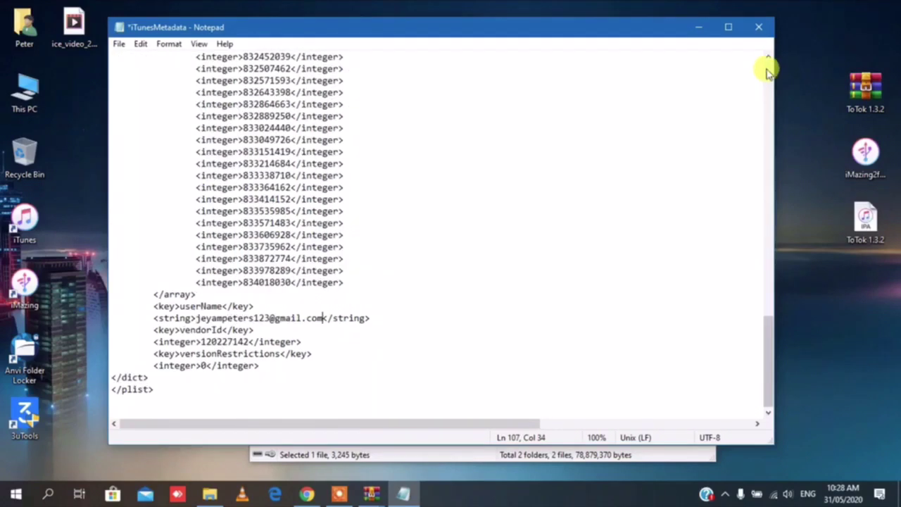
pyautogui.click(768, 72)
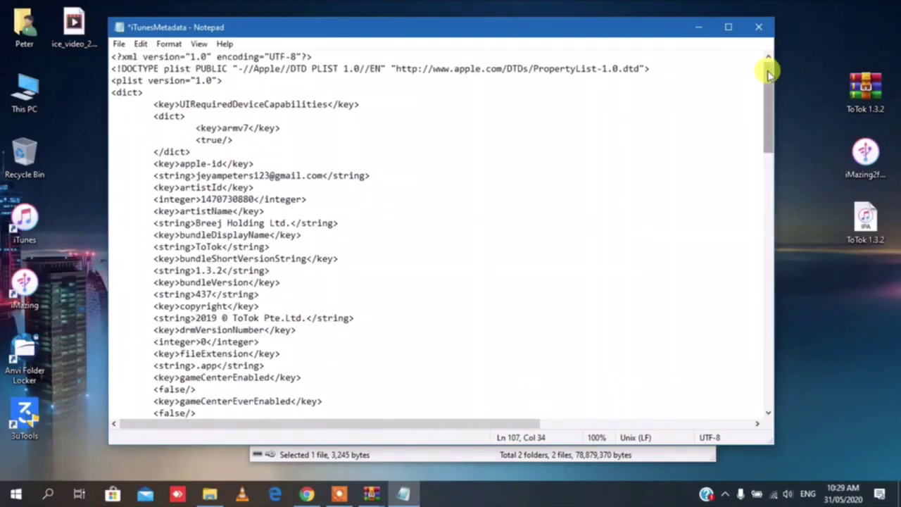
# Step: Save and close the edited iTunesMetadata file on the desktop, and reopen it once to check the saved e-mail entries
pyautogui.click(759, 29)
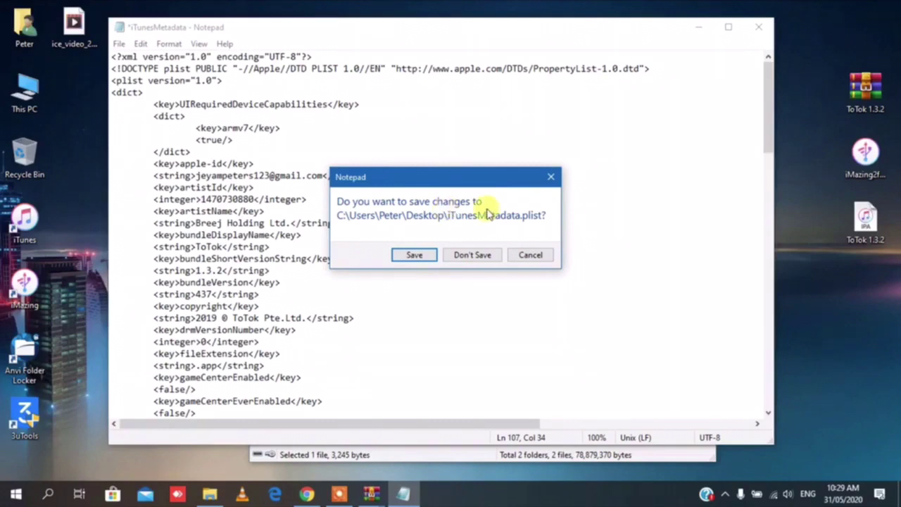
pyautogui.click(416, 256)
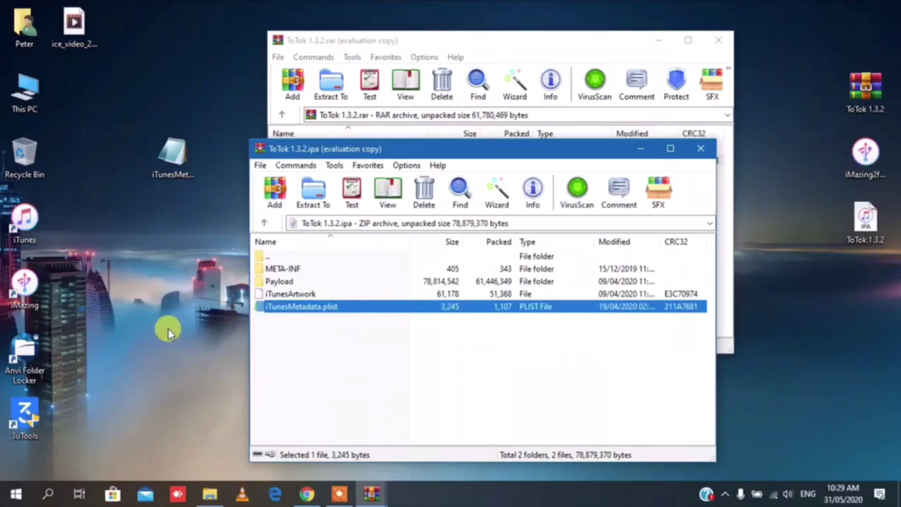
pyautogui.click(169, 166)
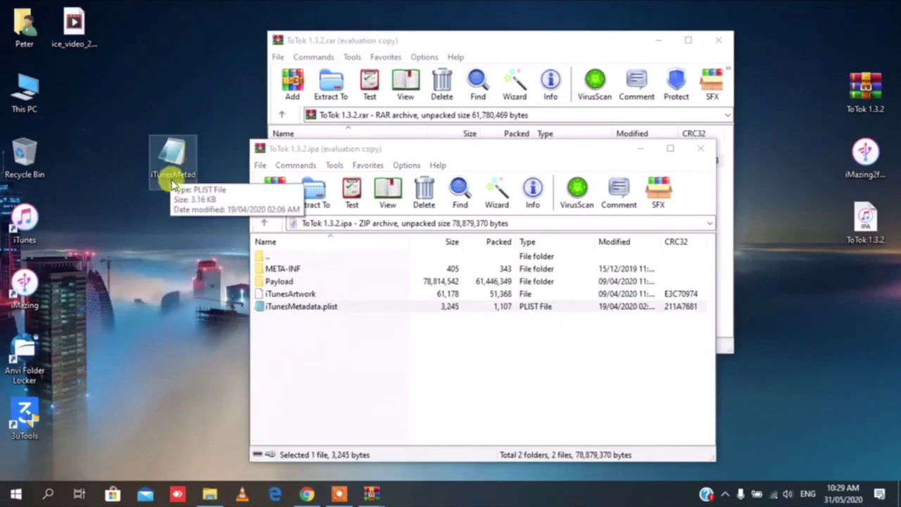
pyautogui.click(176, 196)
pyautogui.click(177, 177)
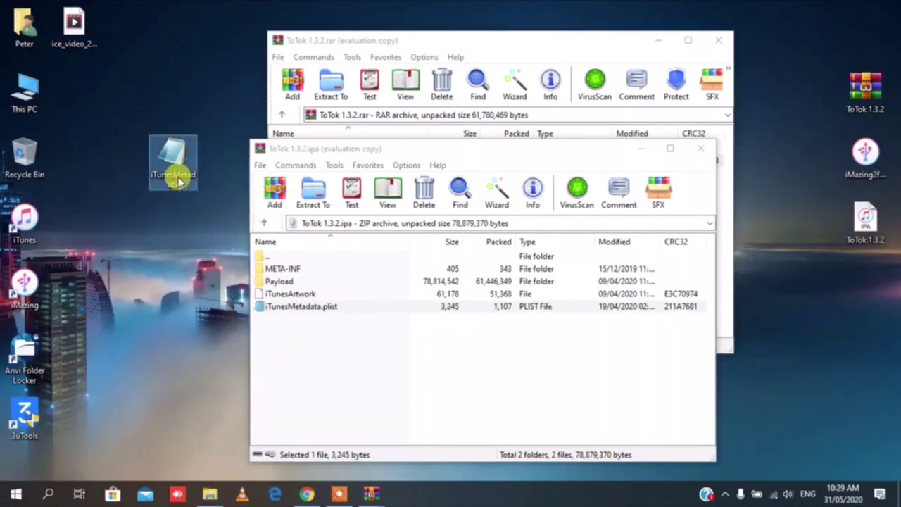
pyautogui.doubleClick(178, 181)
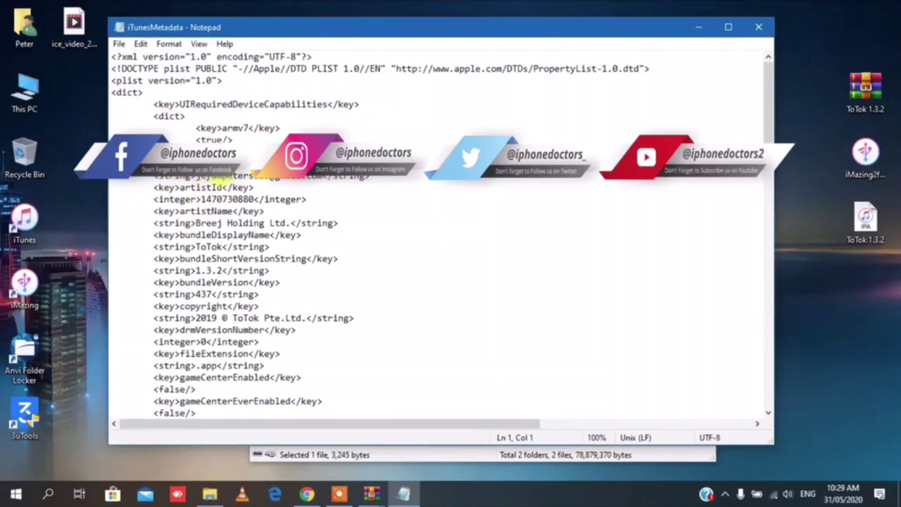
pyautogui.click(756, 27)
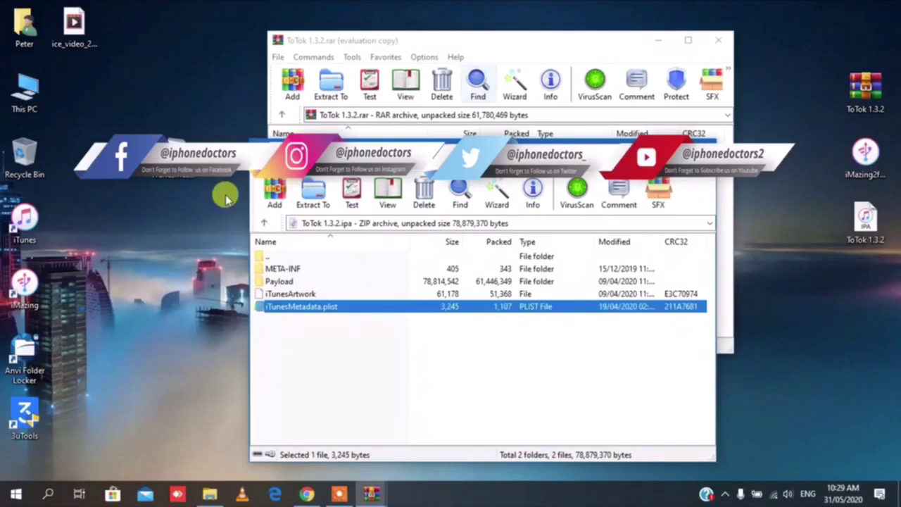
pyautogui.click(142, 250)
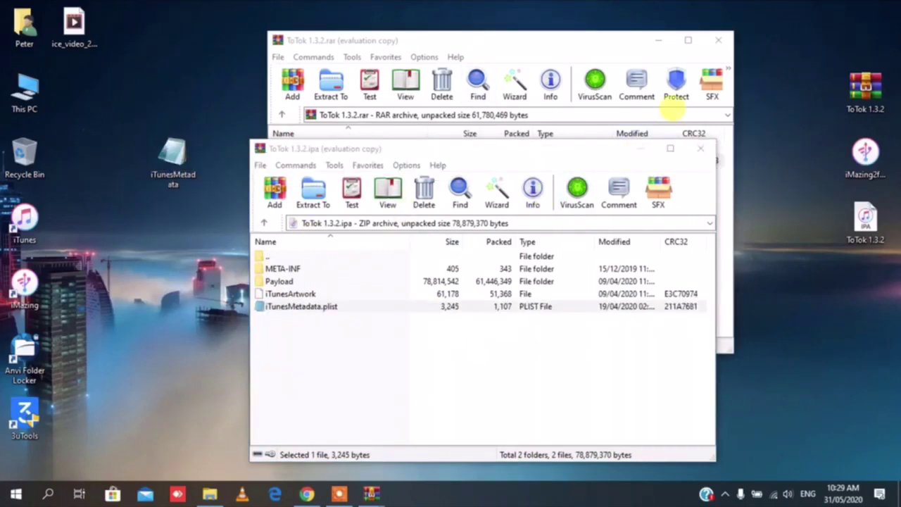
# Step: Reopen ToTok 1.3.2.ipa from inside the ToTok 1.3.2.rar archive and open its iTunesMetadata.plist in Notepad
pyautogui.click(700, 150)
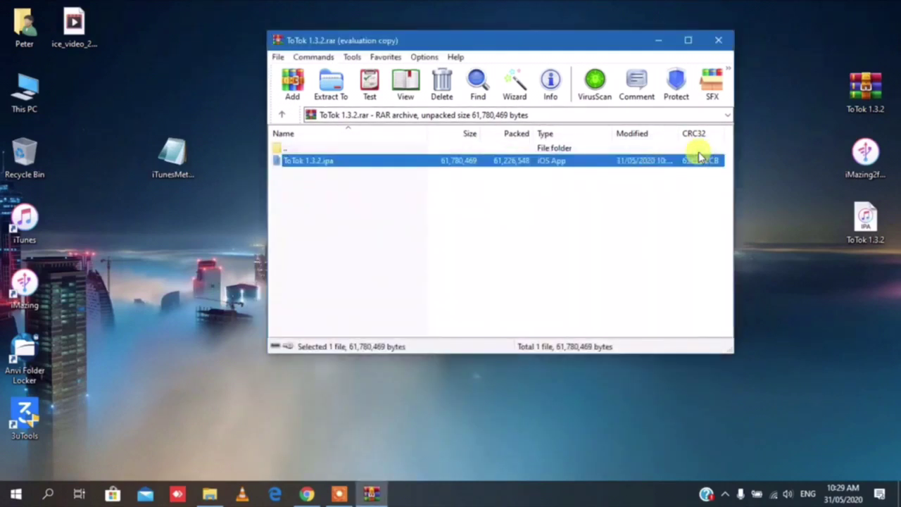
pyautogui.click(373, 284)
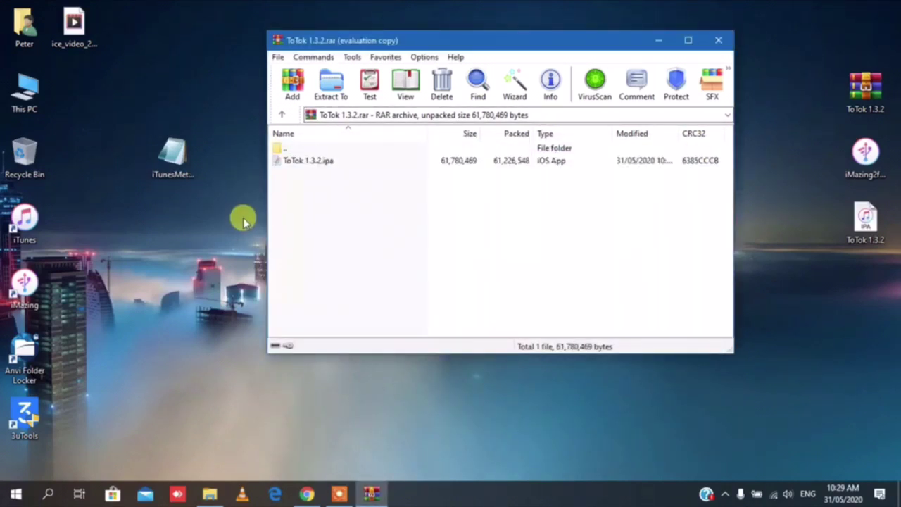
pyautogui.click(298, 168)
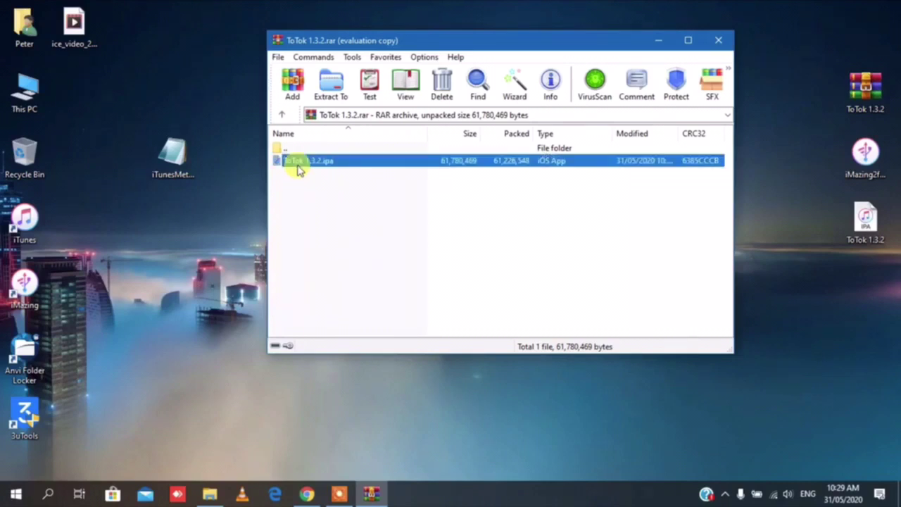
pyautogui.click(405, 97)
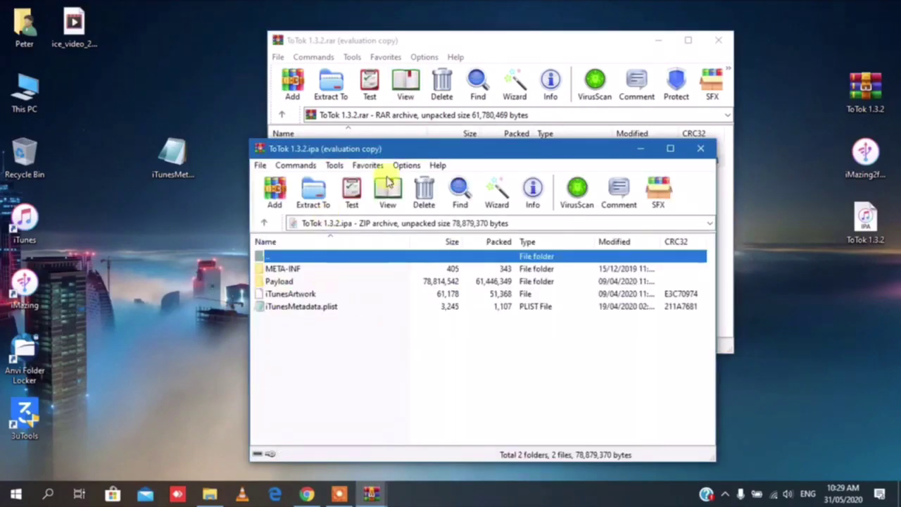
pyautogui.moveTo(443, 155); pyautogui.dragTo(409, 165)
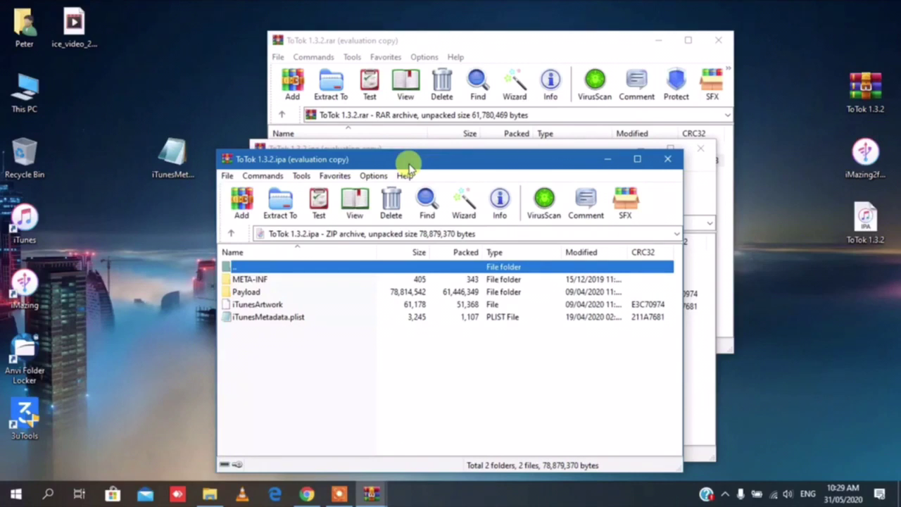
pyautogui.click(279, 319)
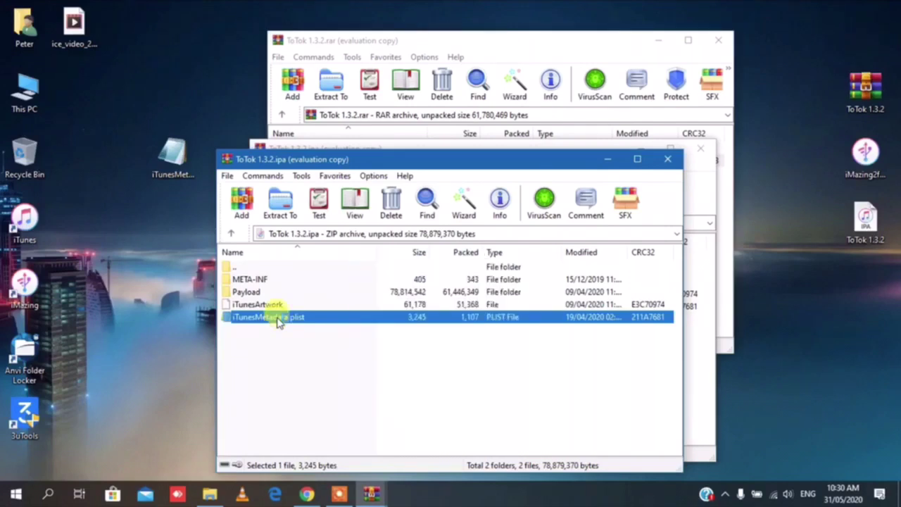
pyautogui.doubleClick(278, 319)
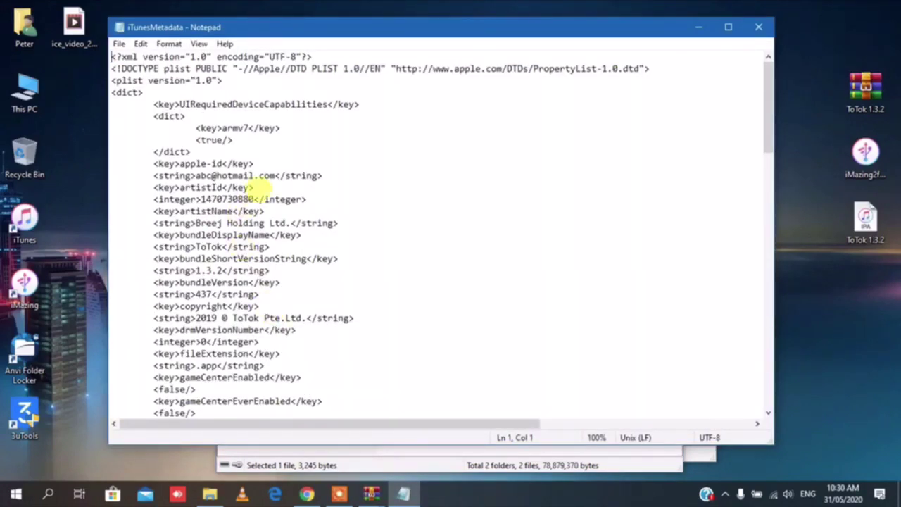
# Step: Paste your own Apple ID e-mail over the addresses under the apple-id and userName keys in the archived iTunesMetadata.plist
pyautogui.click(275, 175)
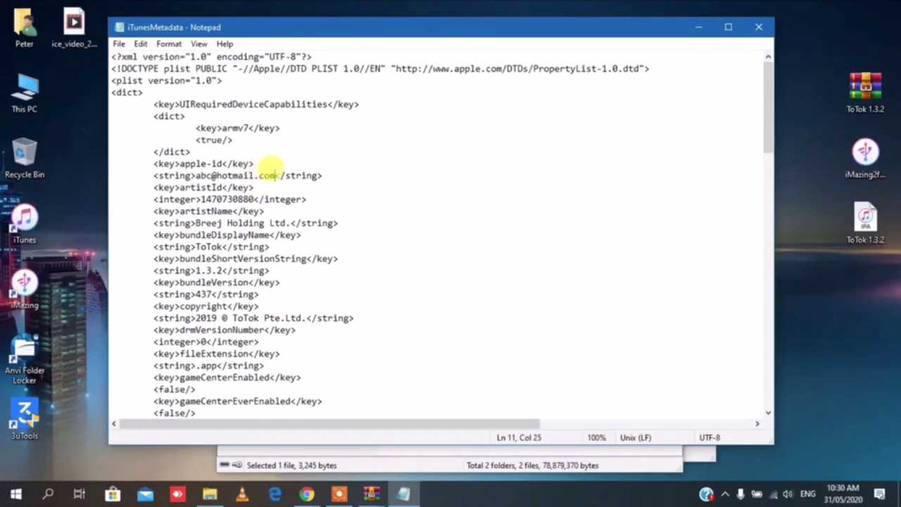
pyautogui.moveTo(272, 171); pyautogui.dragTo(192, 174)
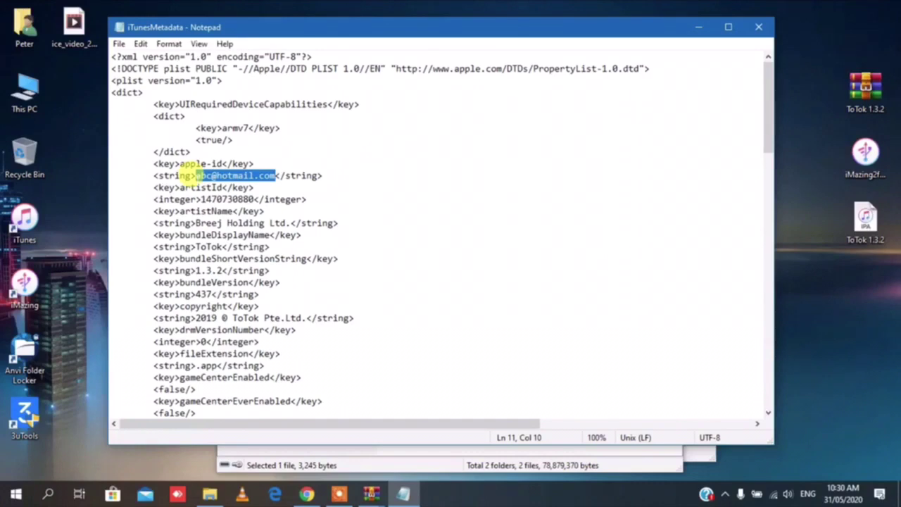
pyautogui.hotkey('ctrl', 'v')
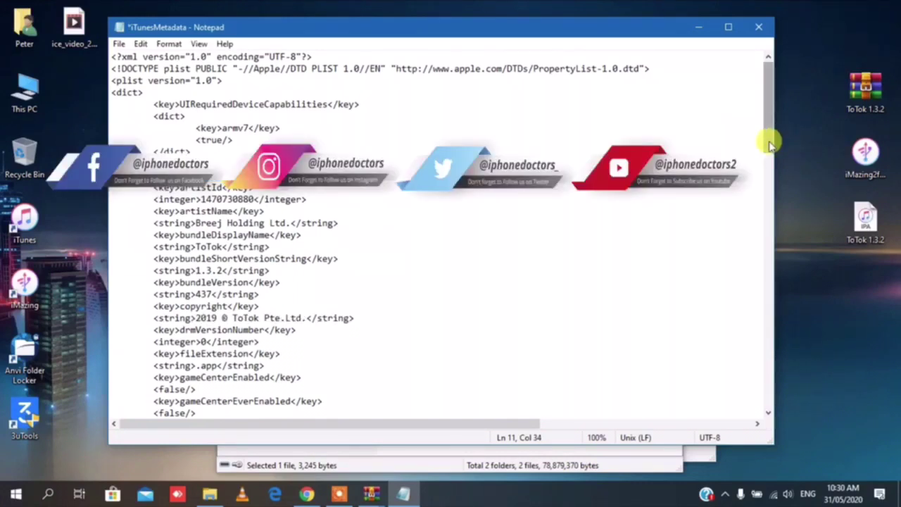
pyautogui.moveTo(769, 144); pyautogui.dragTo(758, 418)
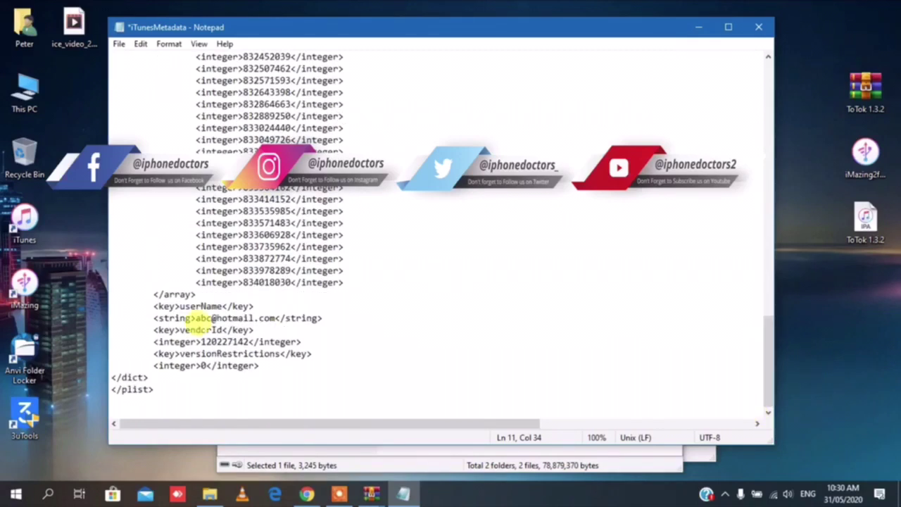
pyautogui.moveTo(276, 319); pyautogui.dragTo(196, 321)
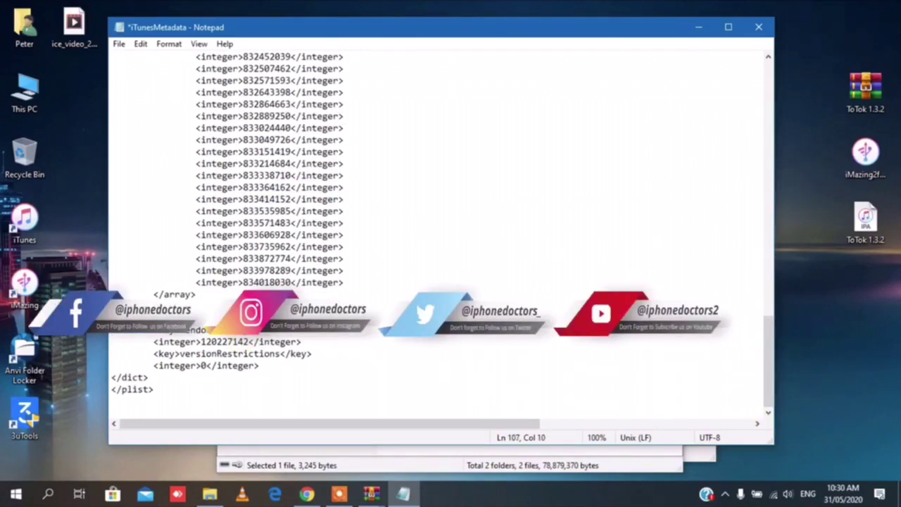
pyautogui.hotkey('ctrl', 'v')
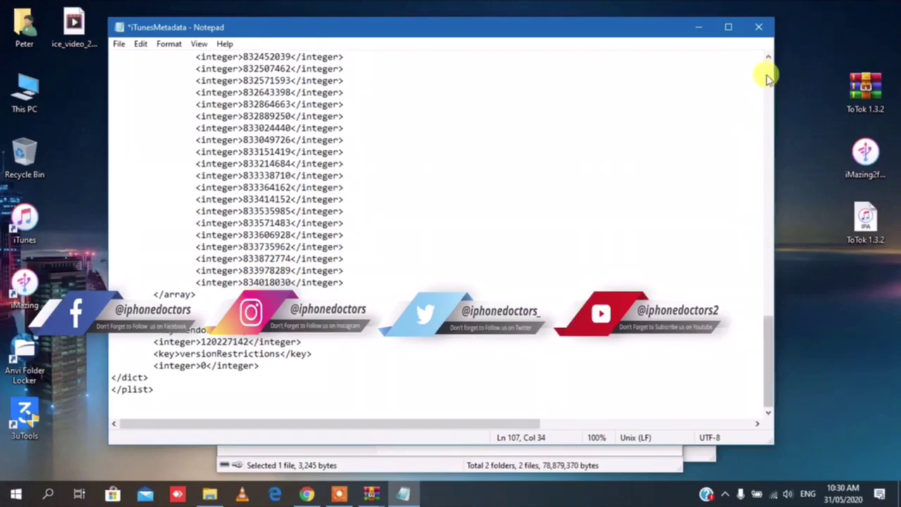
pyautogui.scroll(10, 767, 79)
pyautogui.scroll(12, 768, 79)
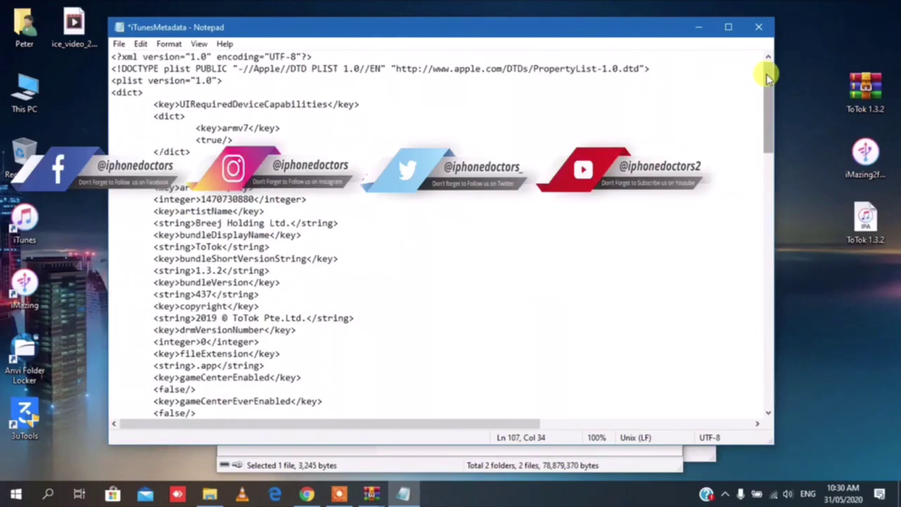
# Step: Save and close the edited iTunesMetadata.plist and update it inside the ToTok 1.3.2.ipa archive
pyautogui.click(757, 29)
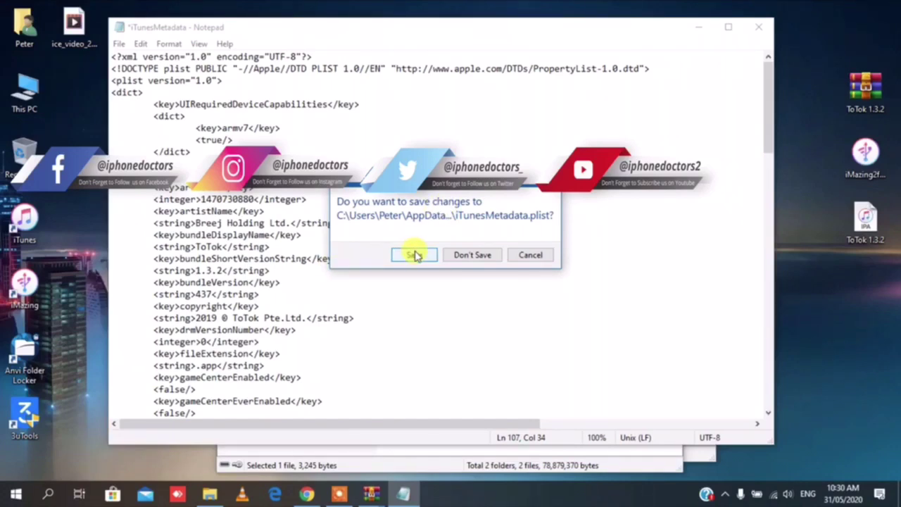
pyautogui.click(416, 255)
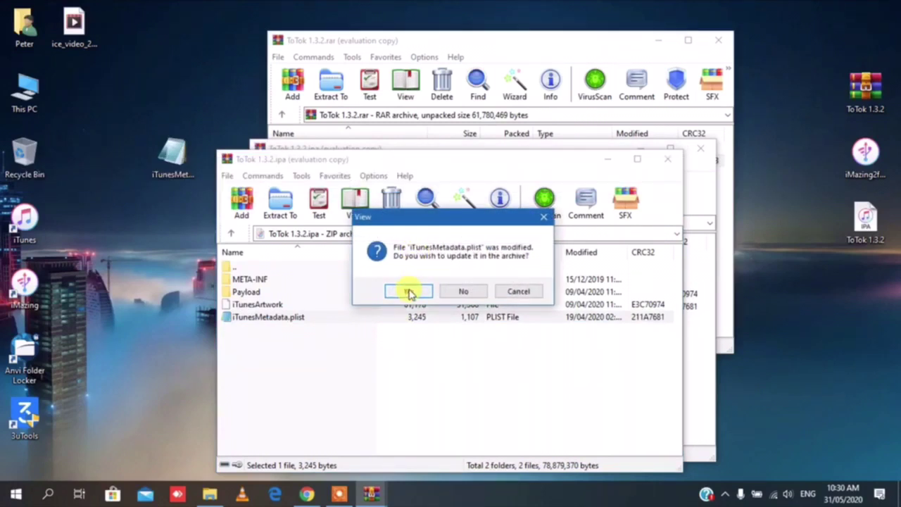
pyautogui.click(409, 292)
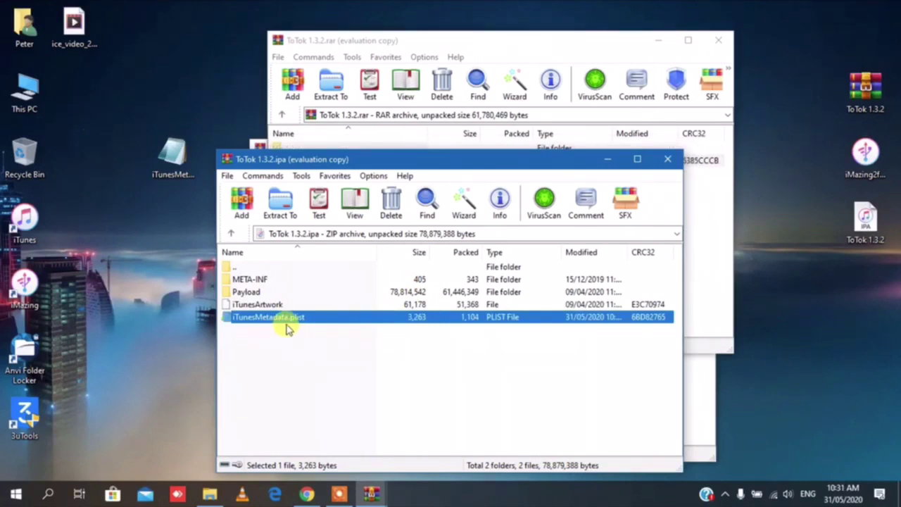
# Step: Close both ToTok 1.3.2.ipa windows, updating the modified IPA inside the ToTok 1.3.2.rar archive
pyautogui.click(285, 356)
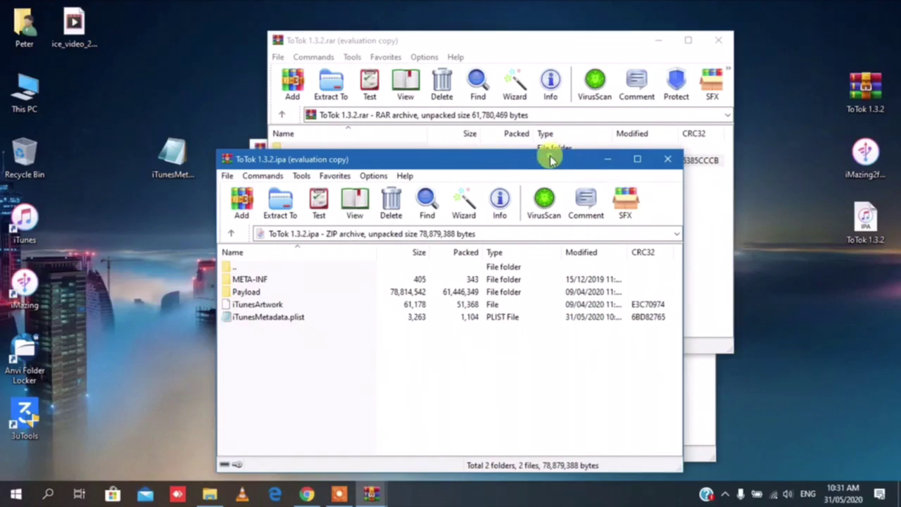
pyautogui.moveTo(550, 160); pyautogui.dragTo(533, 146)
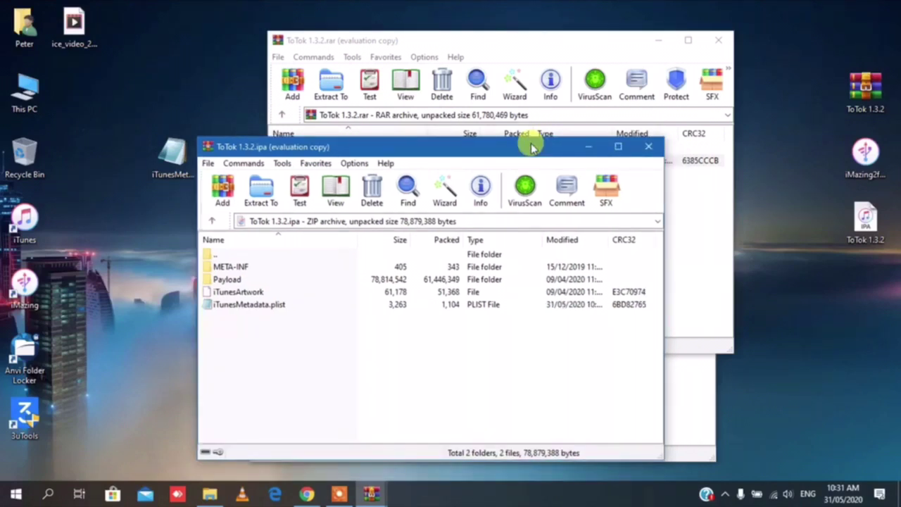
pyautogui.click(649, 148)
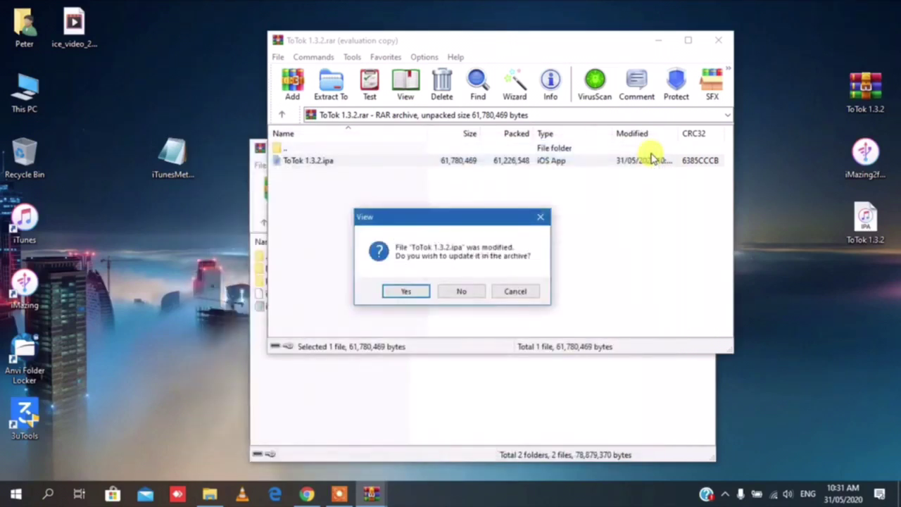
pyautogui.click(415, 293)
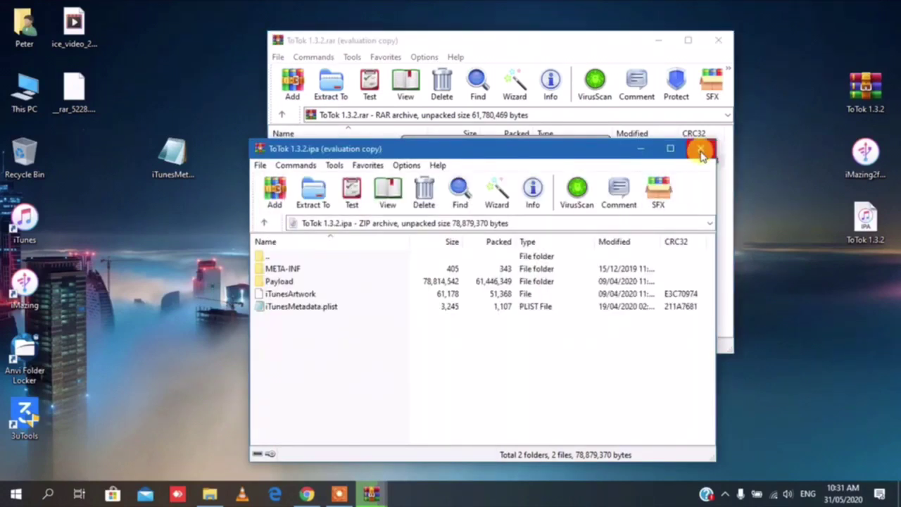
pyautogui.click(701, 151)
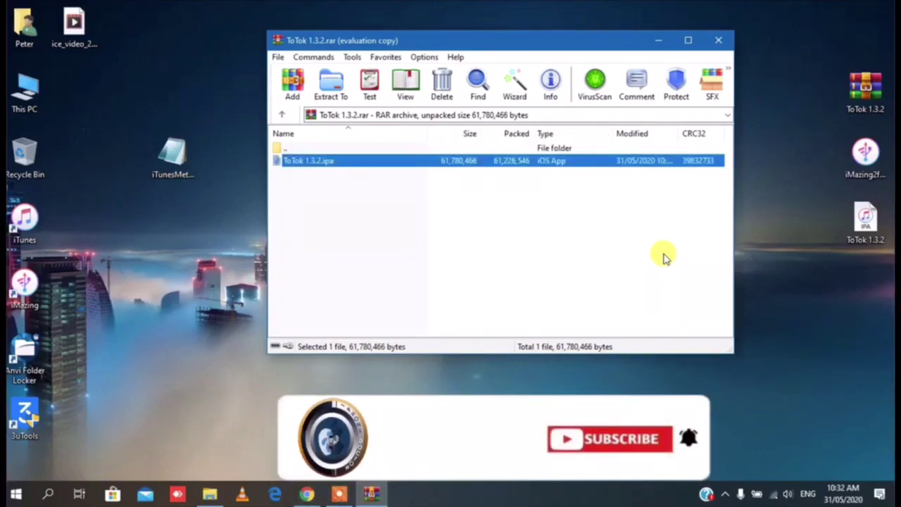
pyautogui.click(561, 238)
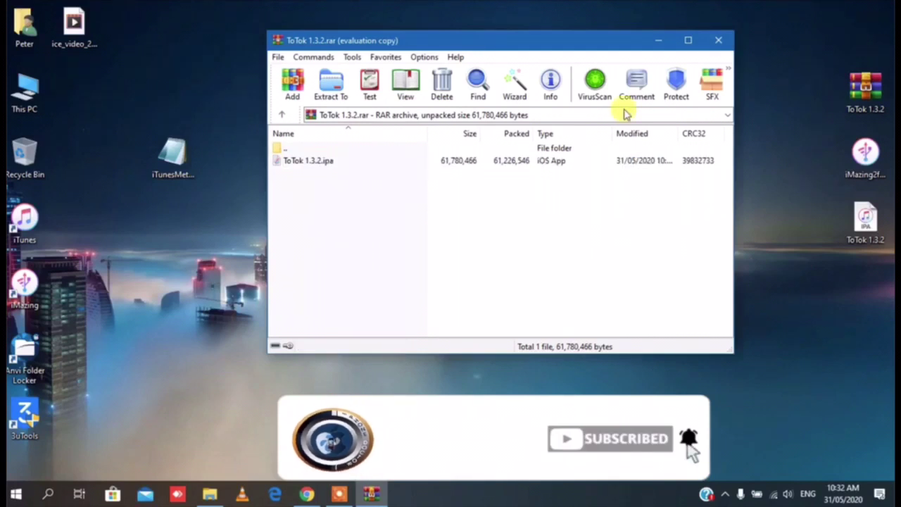
# Step: Extract ToTok 1.3.2.rar directly onto the desktop, replacing the existing ToTok 1.3.2.ipa with the updated one
pyautogui.click(656, 43)
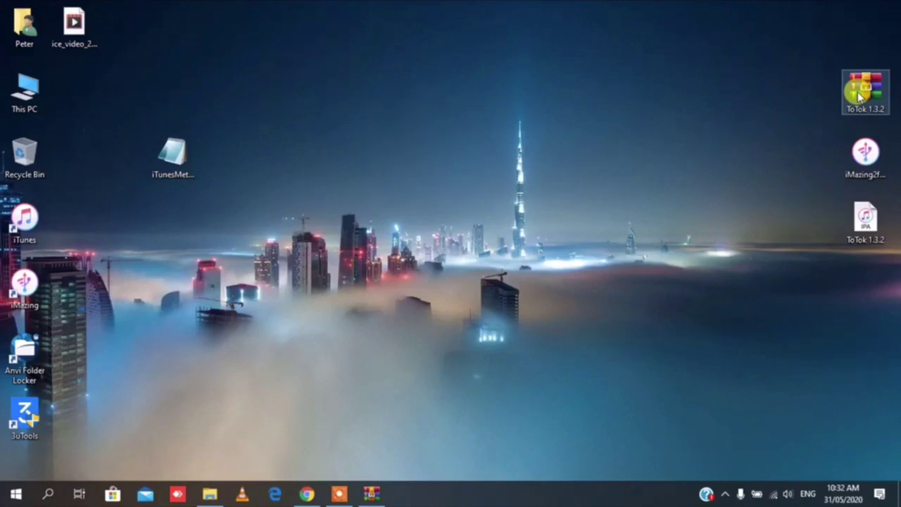
pyautogui.rightClick(859, 95)
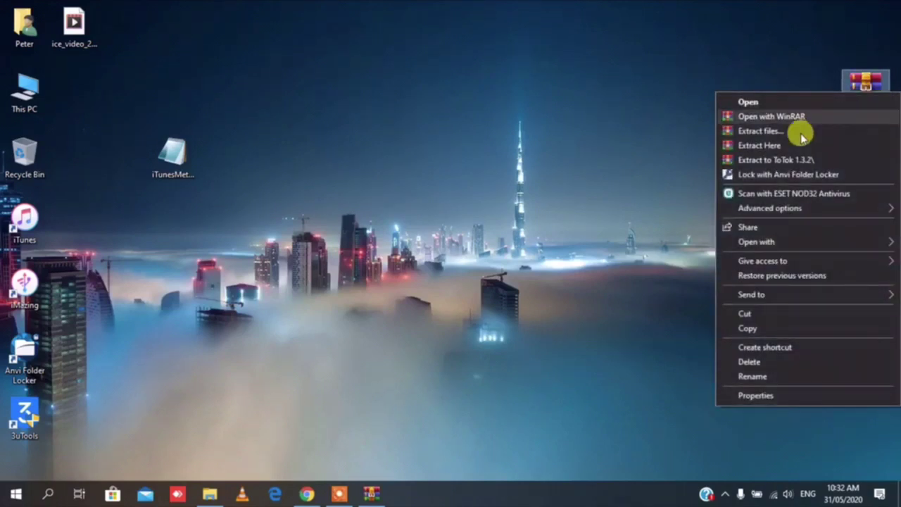
pyautogui.click(766, 145)
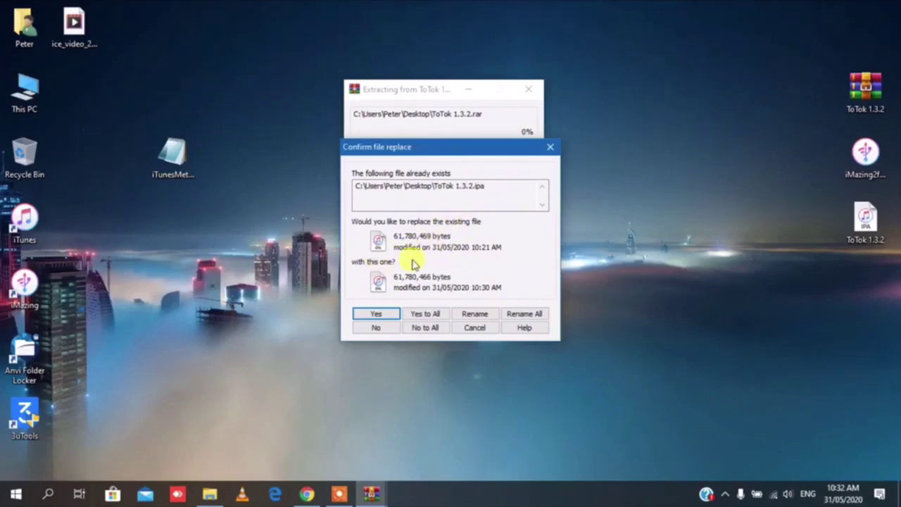
pyautogui.click(424, 314)
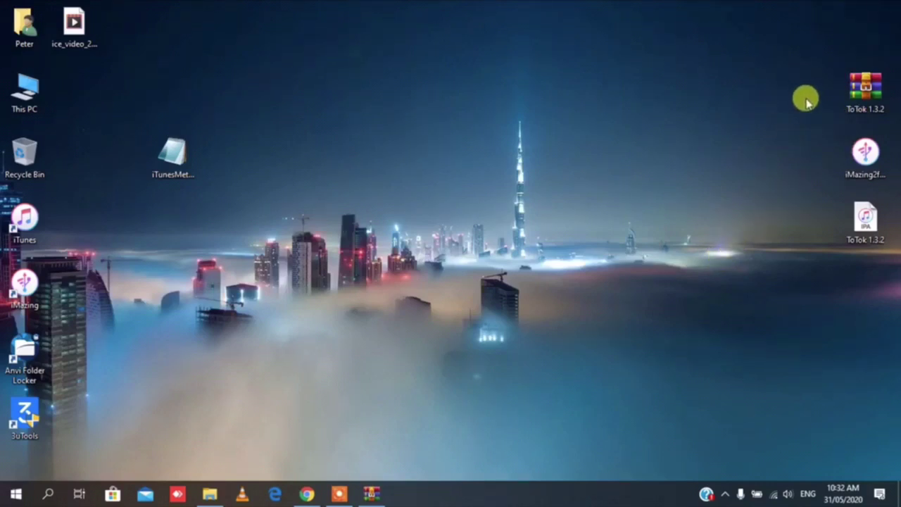
# Step: Open iTunesMetadata.plist from the ToTok 1.3.2.ipa inside the ToTok 1.3.2.rar archive
pyautogui.doubleClick(867, 100)
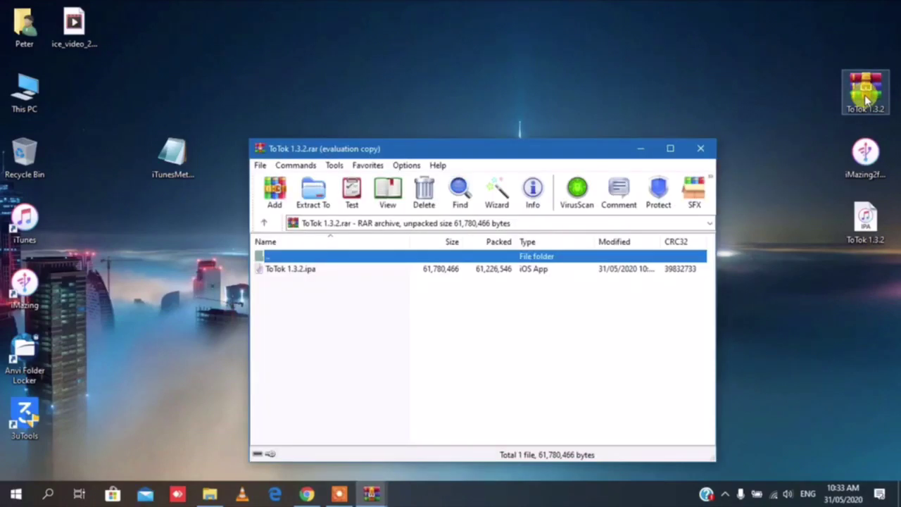
pyautogui.click(293, 271)
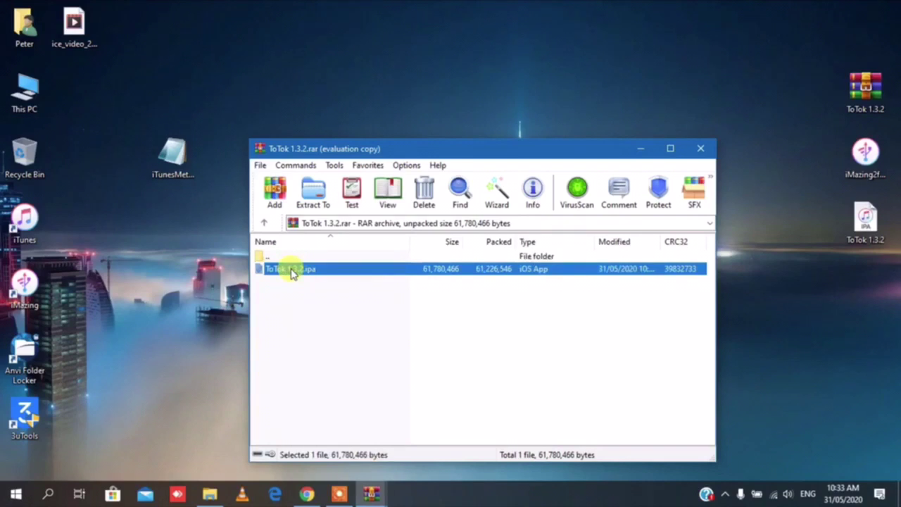
pyautogui.click(388, 201)
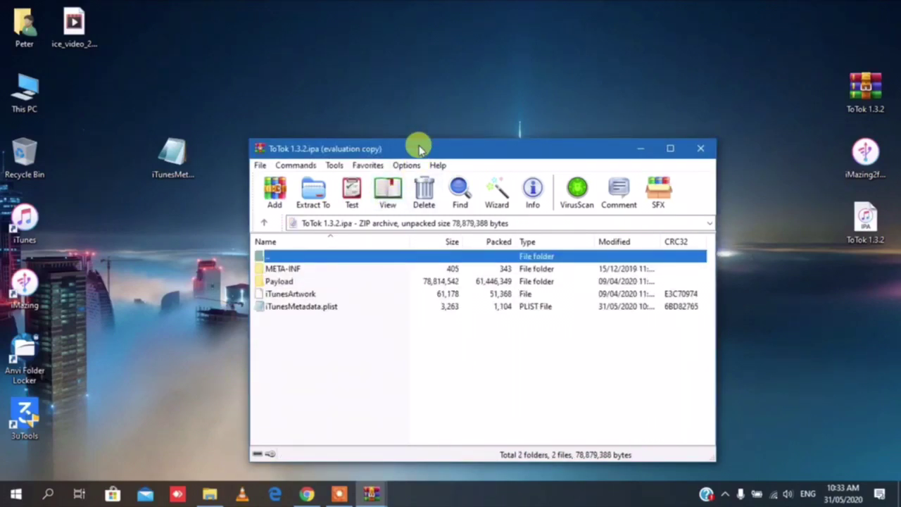
pyautogui.moveTo(419, 150); pyautogui.dragTo(270, 163)
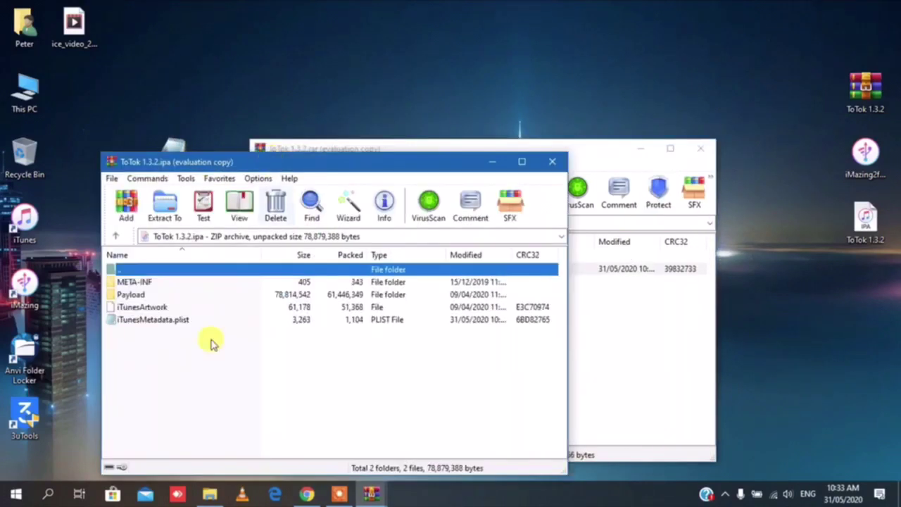
pyautogui.click(178, 322)
pyautogui.click(178, 323)
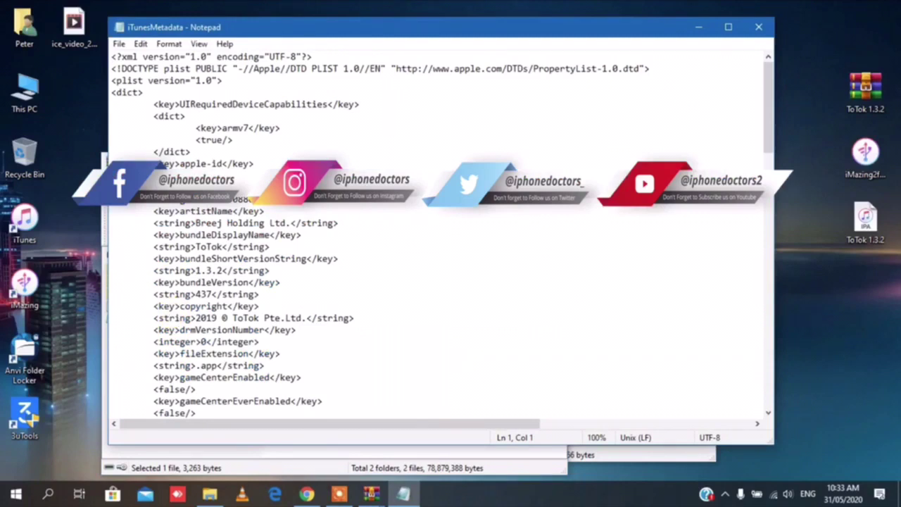
# Step: Check the apple-id and userName entries in iTunesMetadata.plist, and close the file and both archive windows
pyautogui.click(192, 163)
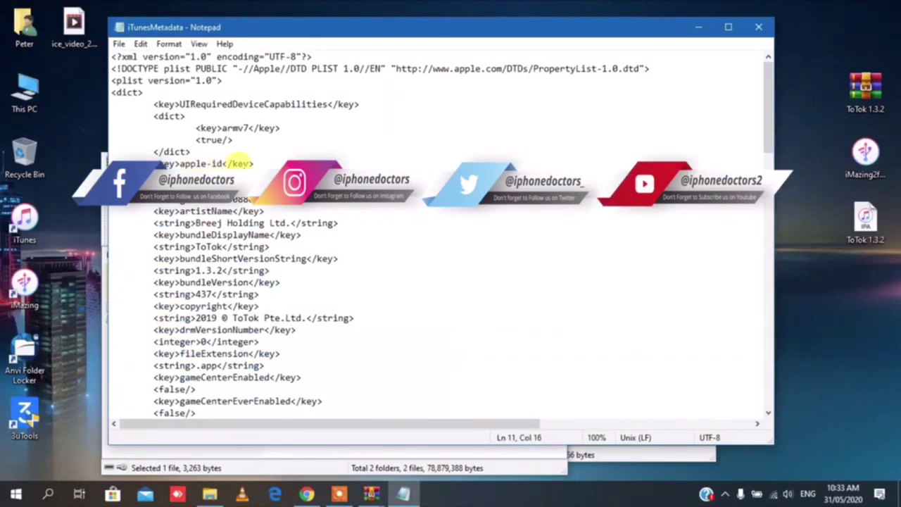
pyautogui.click(275, 164)
pyautogui.press('Right')
pyautogui.press('Right')
pyautogui.moveTo(768, 136); pyautogui.dragTo(740, 392)
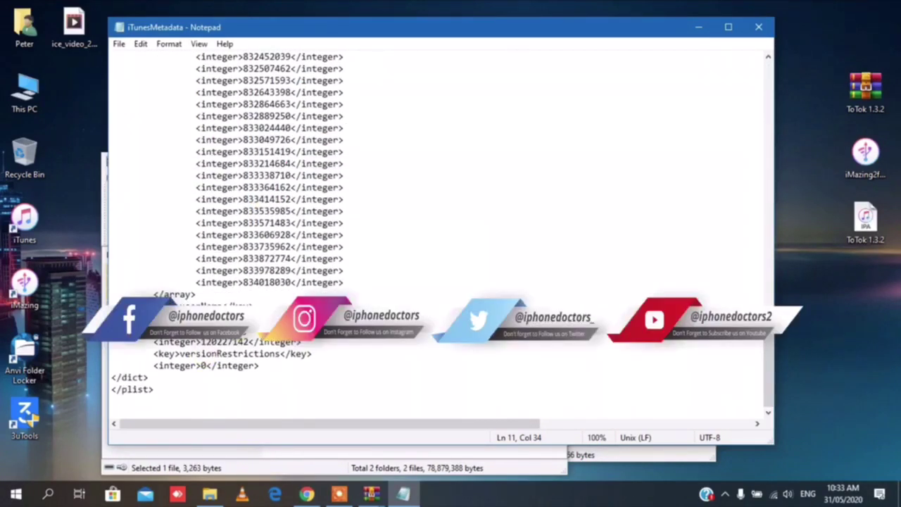
pyautogui.click(758, 30)
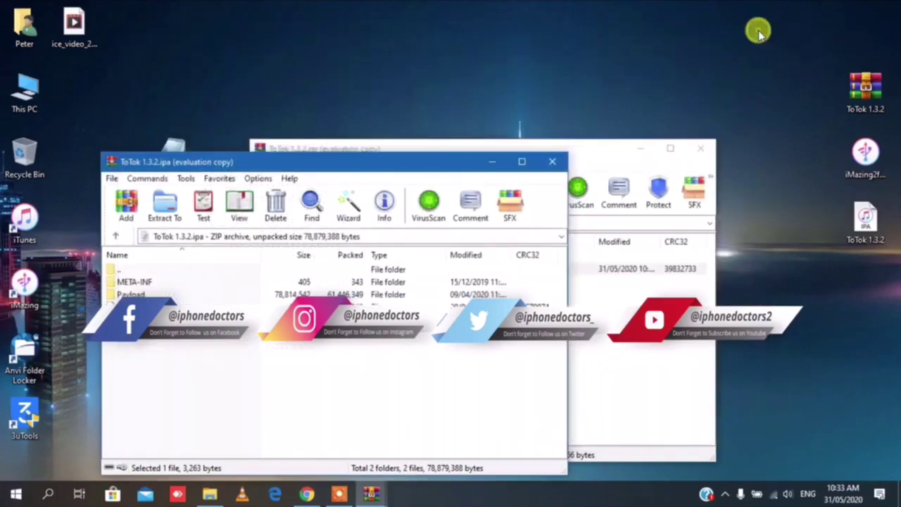
pyautogui.click(557, 164)
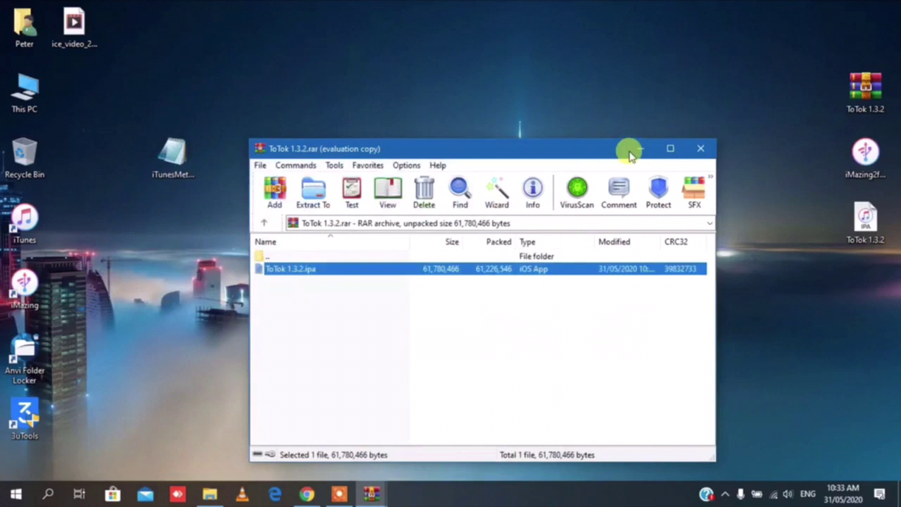
pyautogui.click(700, 150)
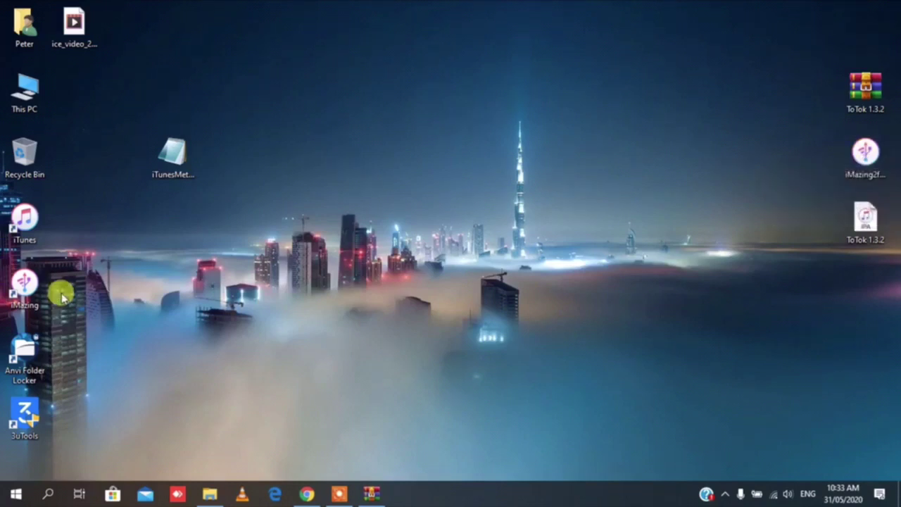
# Step: Launch iMazing in a maximized window, dismissing the activation and backup prompts
pyautogui.doubleClick(25, 285)
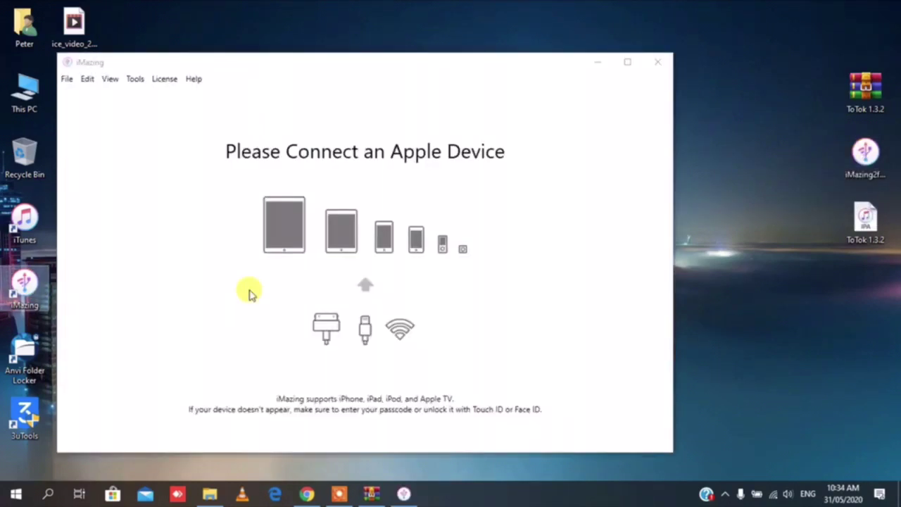
pyautogui.click(424, 67)
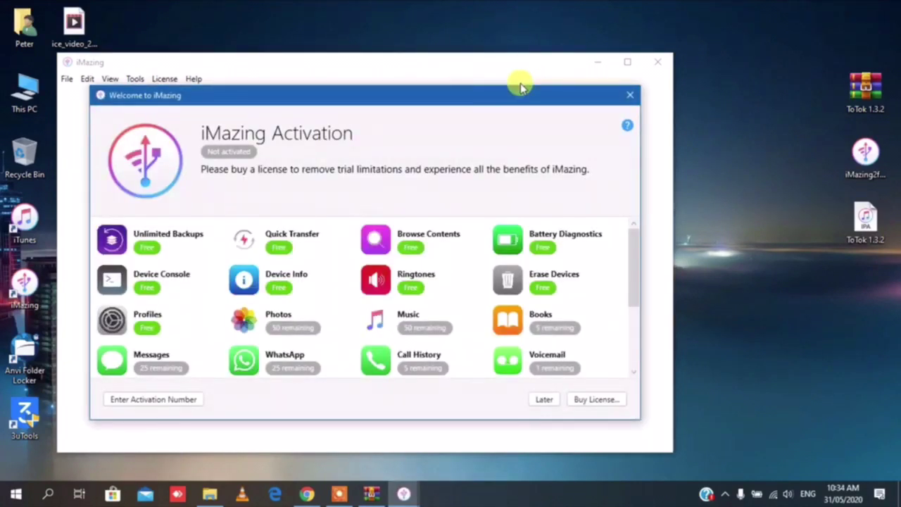
pyautogui.click(630, 96)
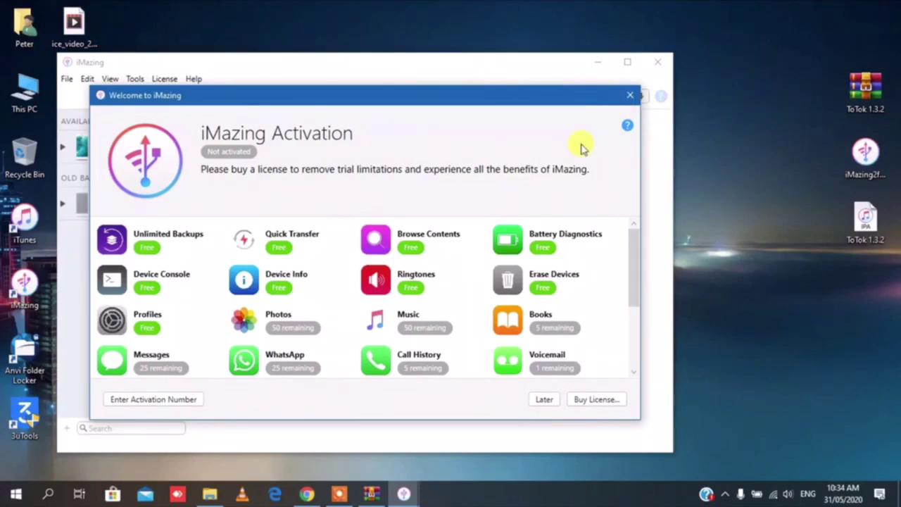
pyautogui.moveTo(475, 67); pyautogui.dragTo(541, 43)
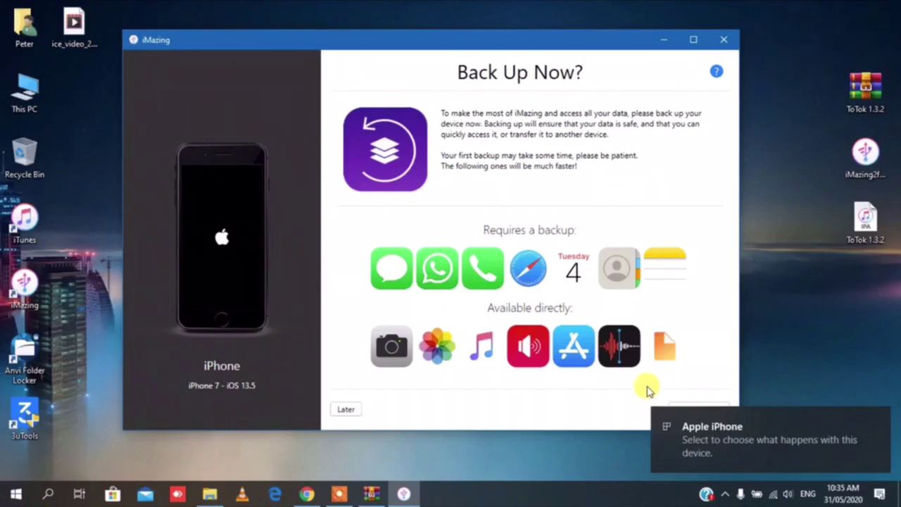
pyautogui.click(345, 409)
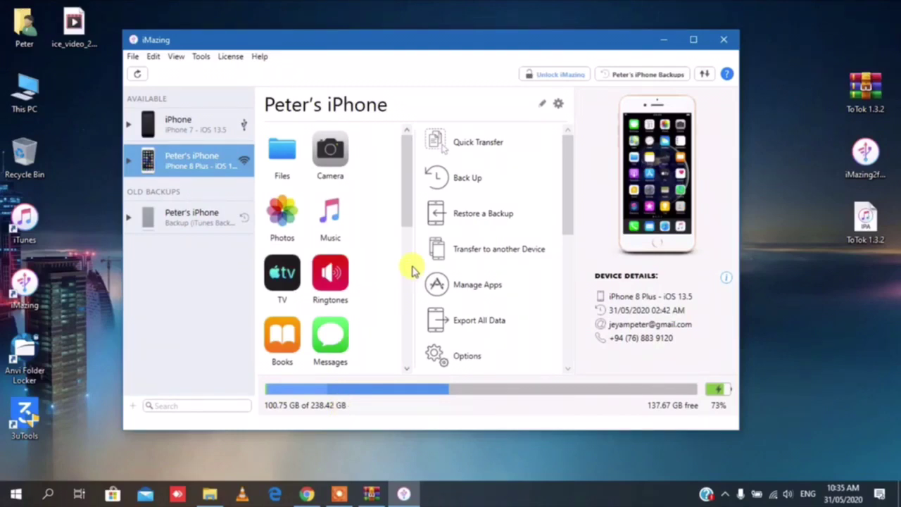
pyautogui.click(697, 36)
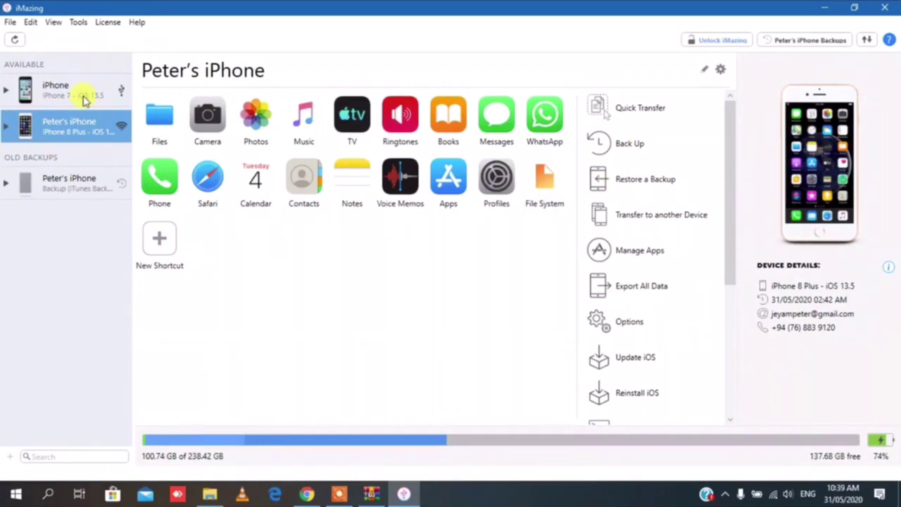
# Step: Import the ToTok 1.3.2 IPA from the desktop into the app library in Manage Apps for the iPhone 7
pyautogui.click(83, 99)
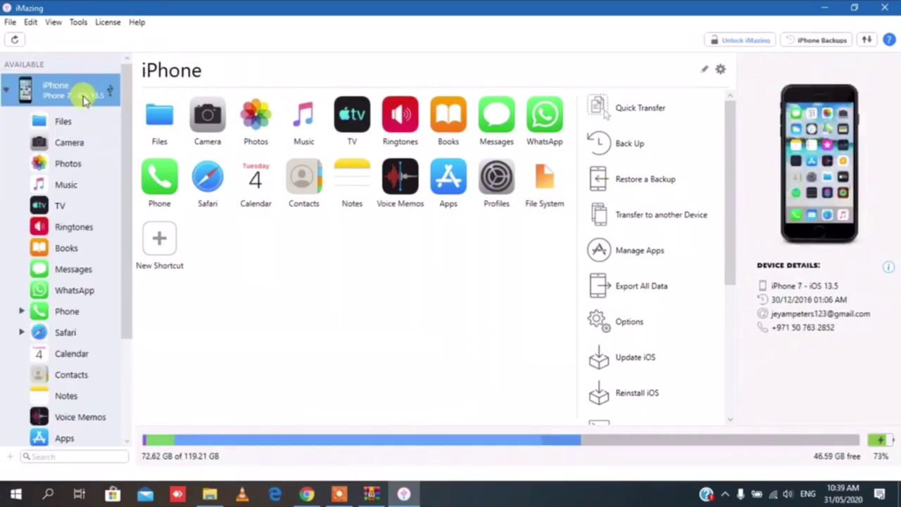
pyautogui.click(640, 256)
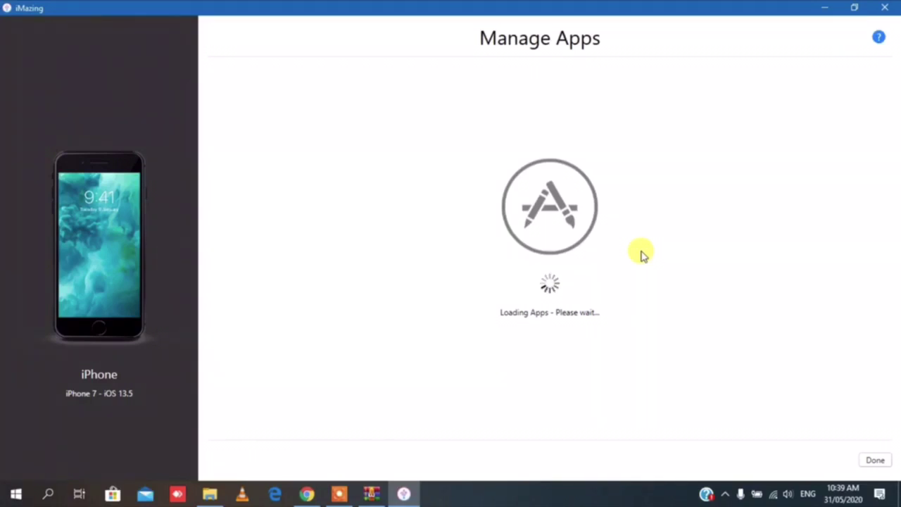
pyautogui.rightClick(538, 171)
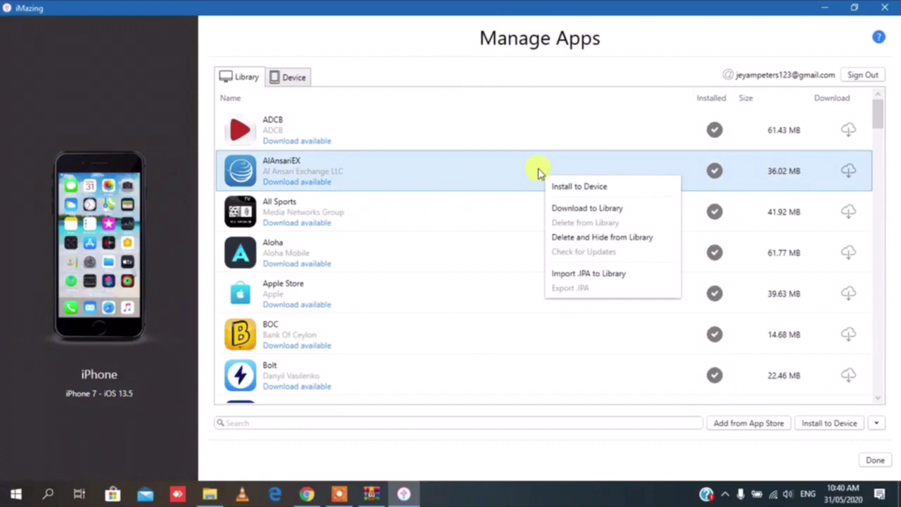
pyautogui.click(577, 276)
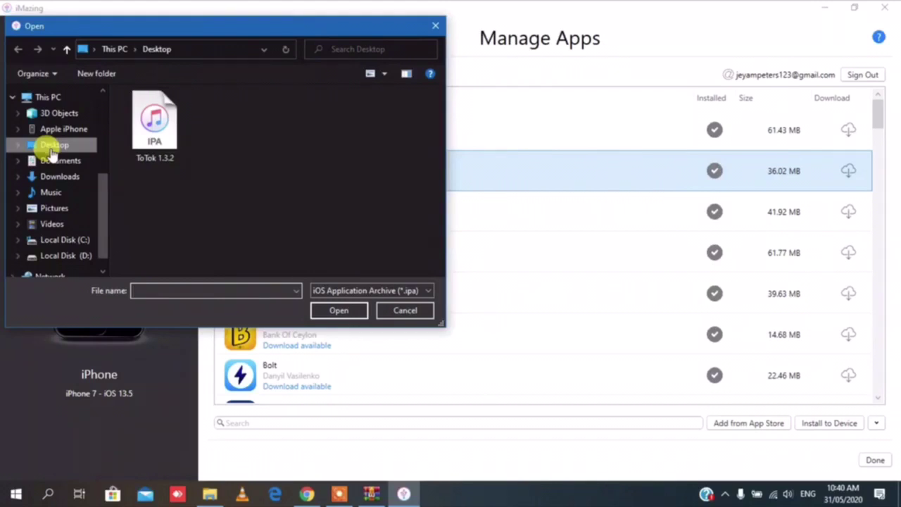
pyautogui.click(157, 140)
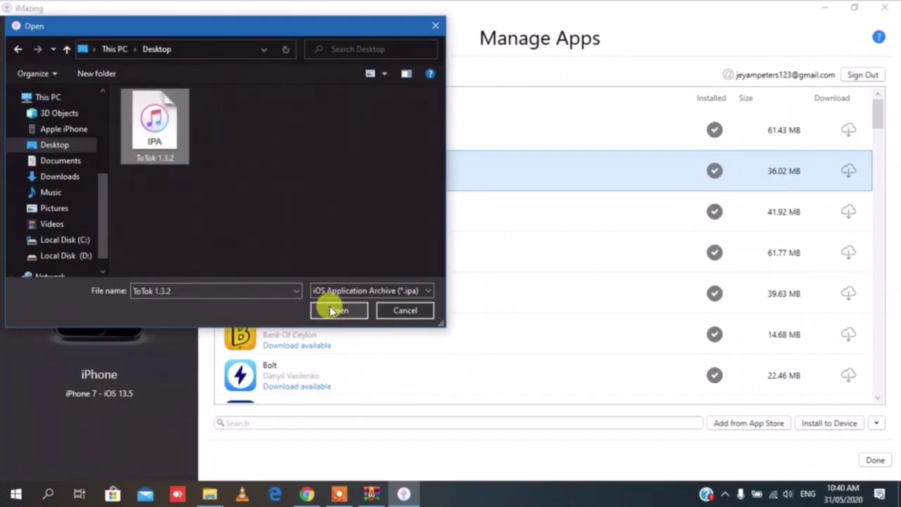
pyautogui.click(332, 311)
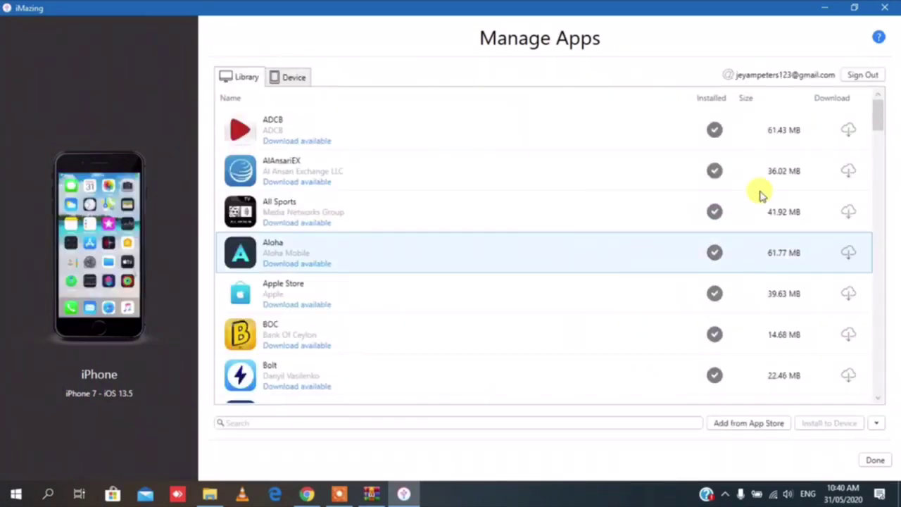
# Step: Install ToTok 1.3.2 from the app library to the connected iPhone 7
pyautogui.moveTo(877, 133); pyautogui.dragTo(875, 393)
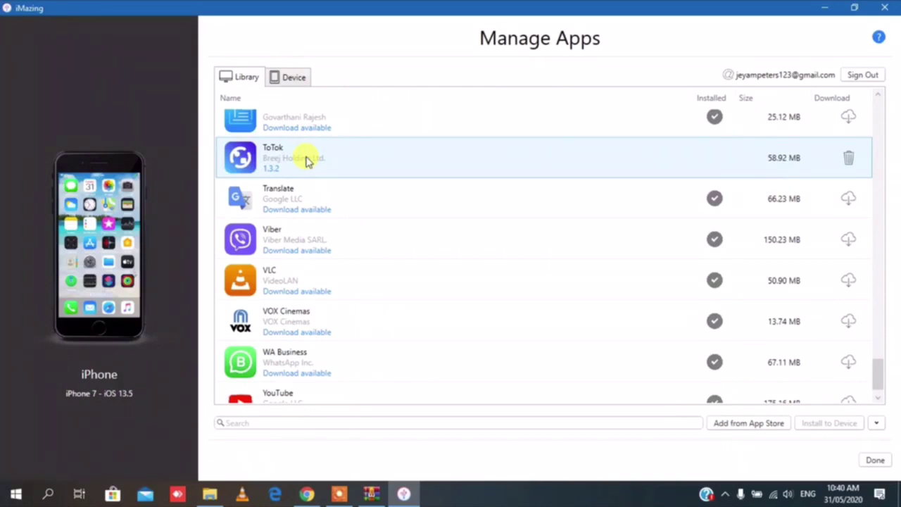
pyautogui.rightClick(577, 166)
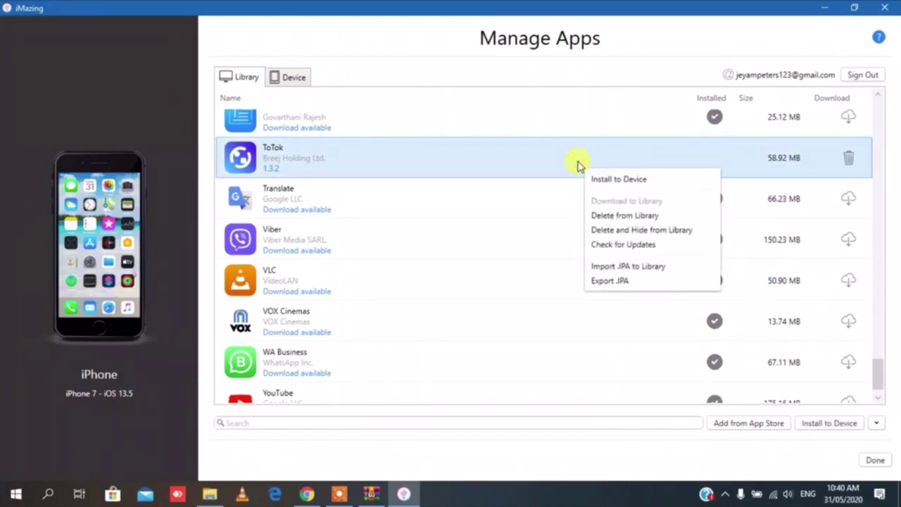
pyautogui.click(605, 182)
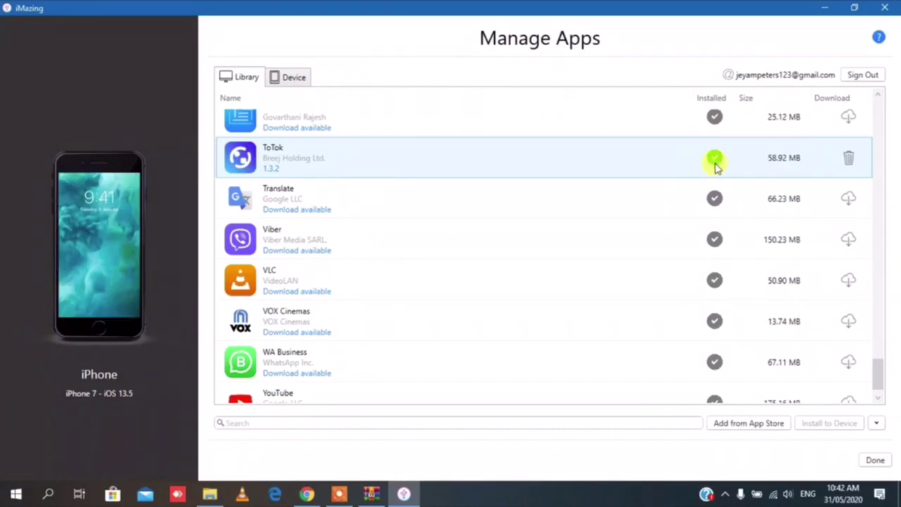
# Step: Delete the ToTok 1.3.2 copy from the library and install ToTok to the device again, signing in to the App Store with the Apple ID and password
pyautogui.click(850, 161)
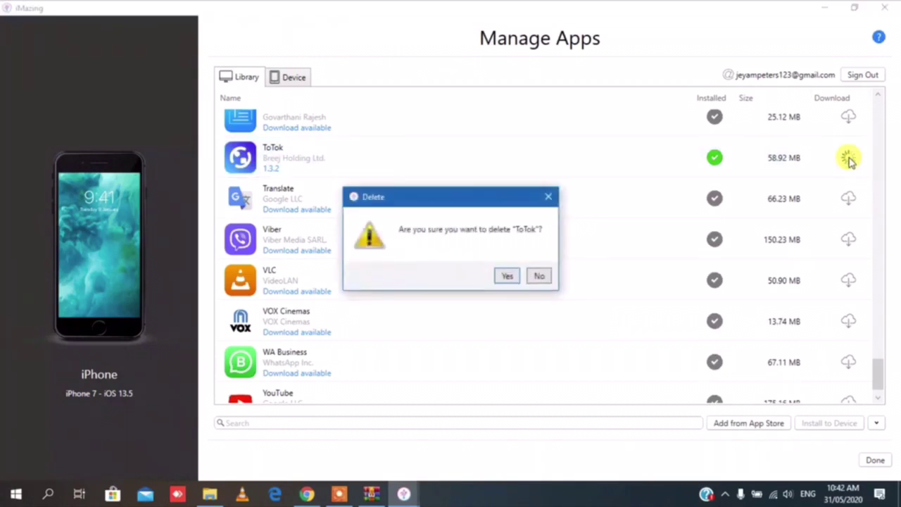
pyautogui.click(505, 276)
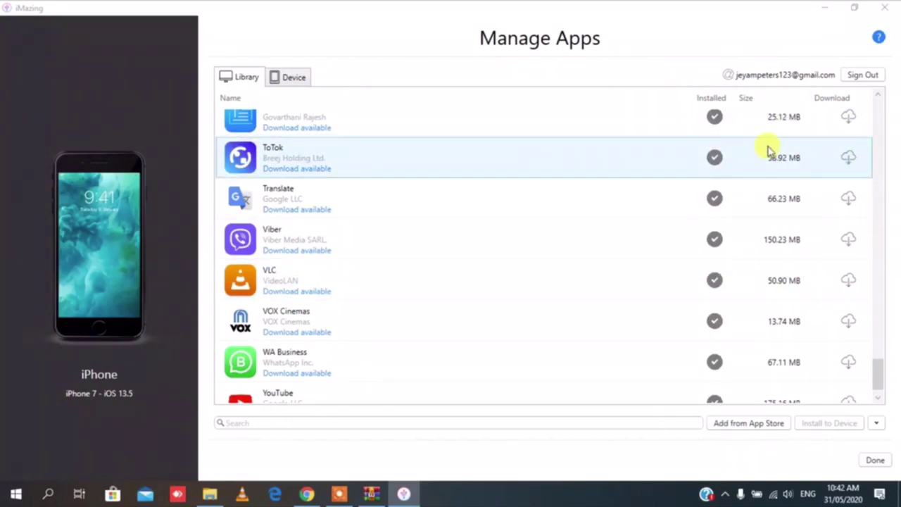
pyautogui.rightClick(629, 159)
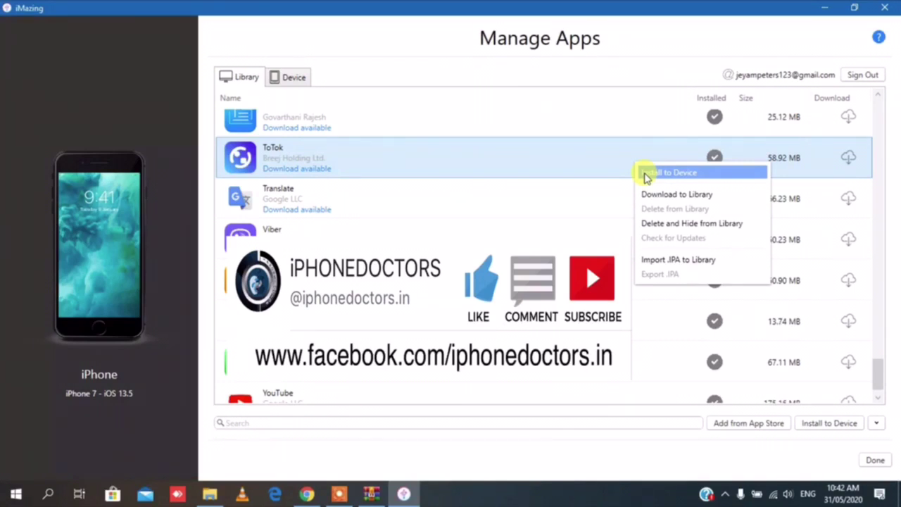
pyautogui.click(646, 175)
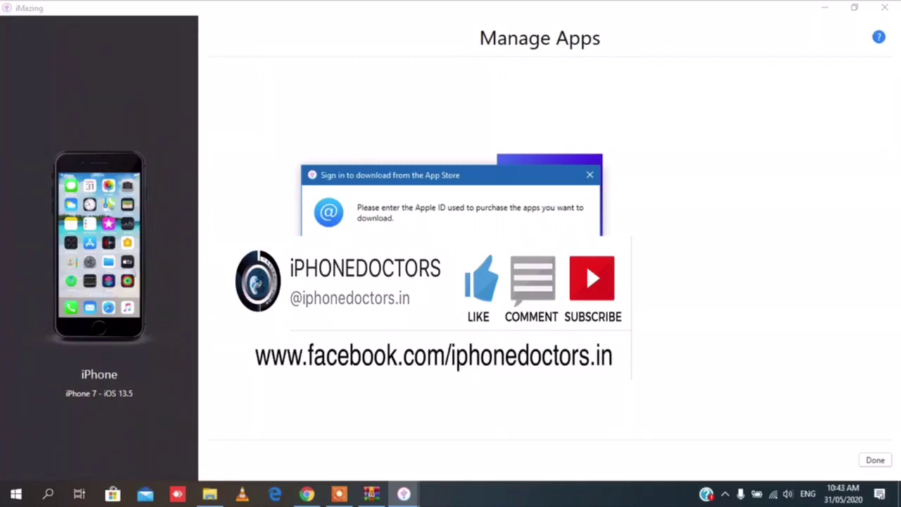
pyautogui.press('Return')
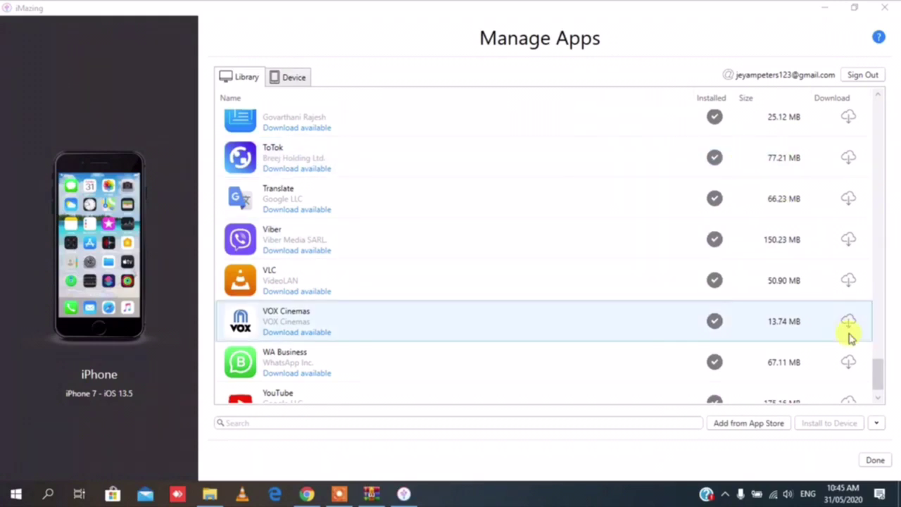
# Step: Finish managing apps, close iMazing and refresh the desktop
pyautogui.click(876, 459)
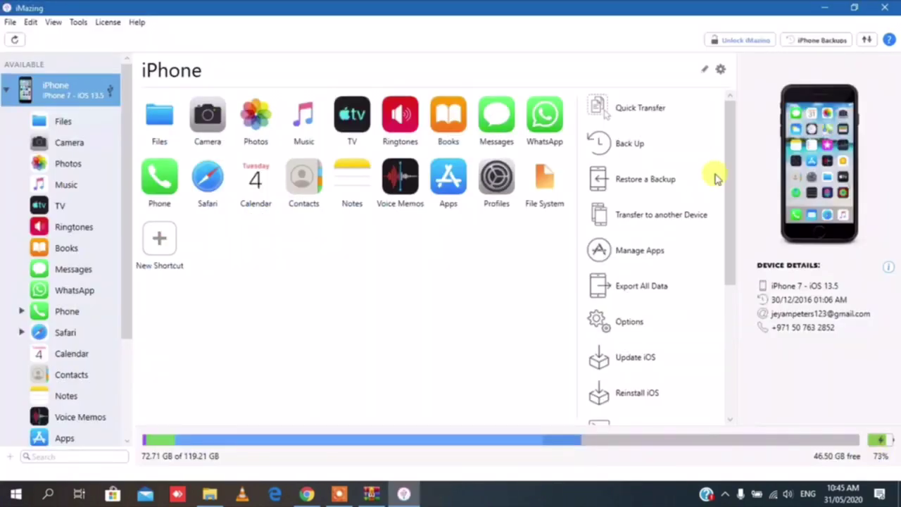
pyautogui.click(883, 10)
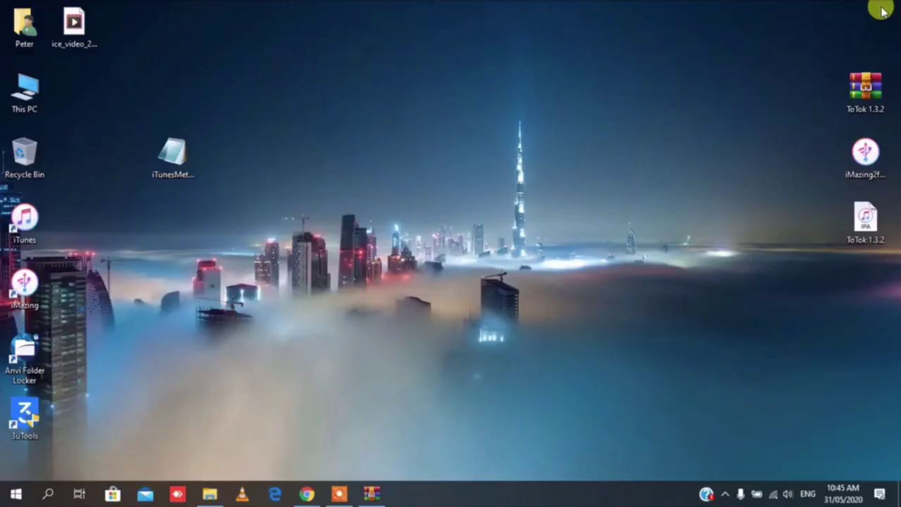
pyautogui.rightClick(509, 197)
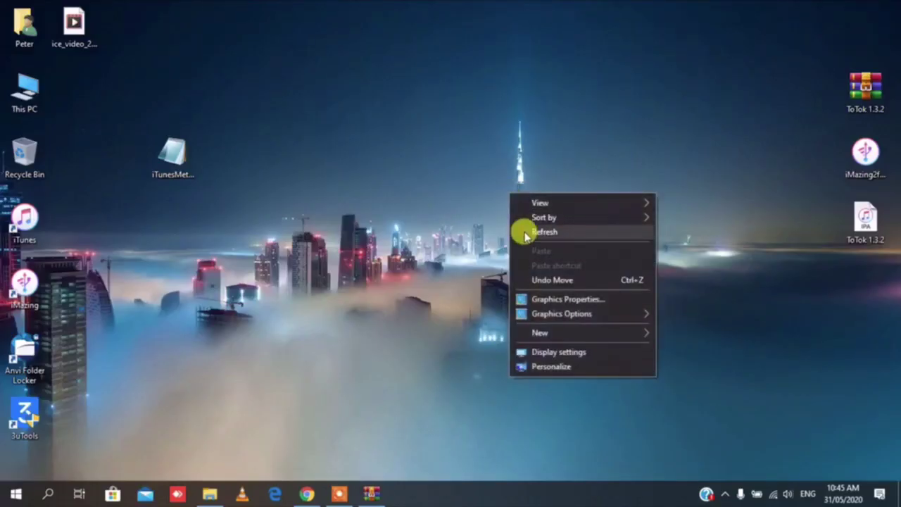
pyautogui.click(523, 231)
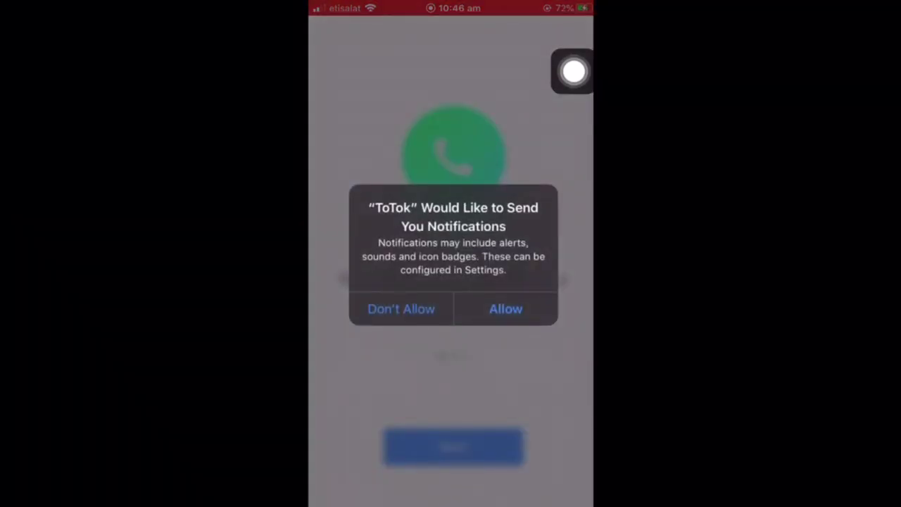
# Step: Allow notifications for ToTok on the iPhone and start its setup up to the phone number entry
pyautogui.click(506, 308)
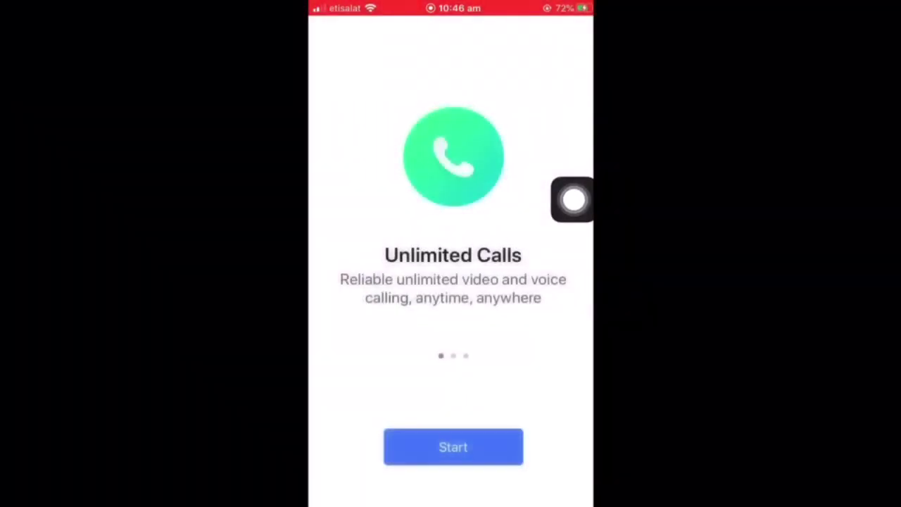
pyautogui.click(479, 440)
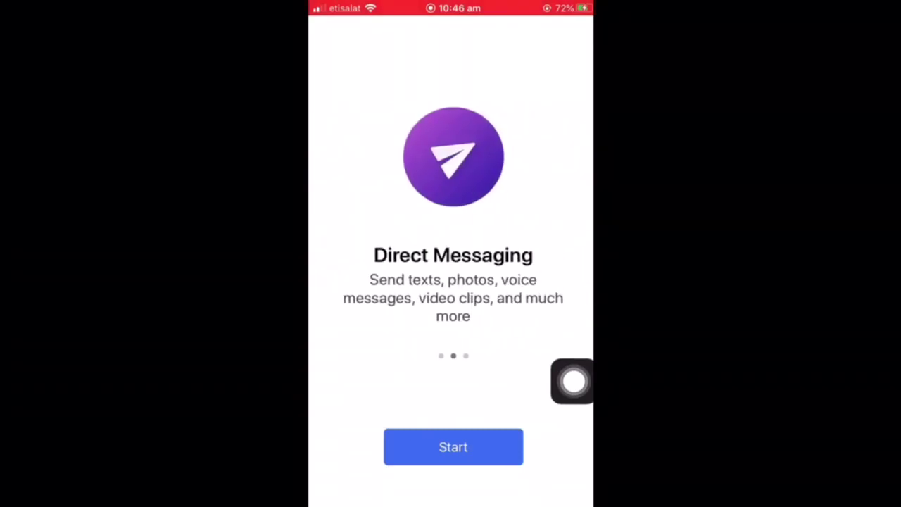
pyautogui.click(453, 447)
pyautogui.moveTo(572, 381); pyautogui.dragTo(543, 326)
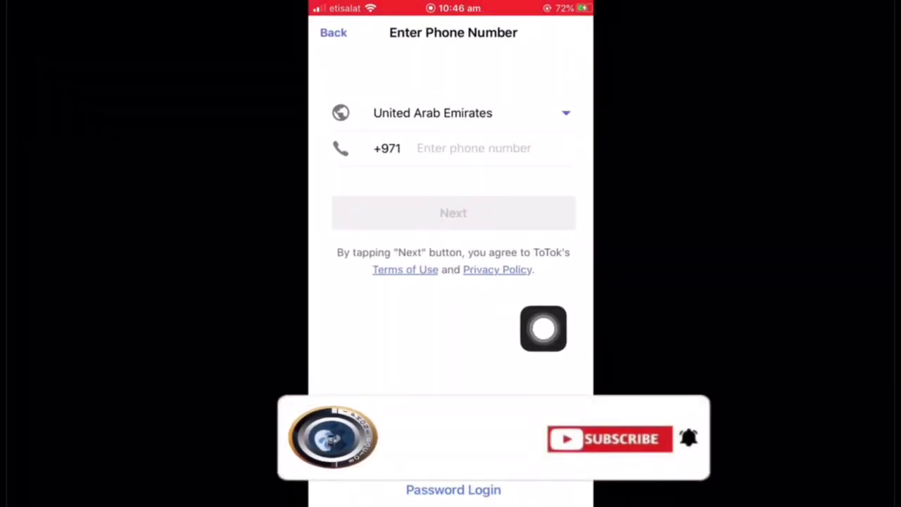